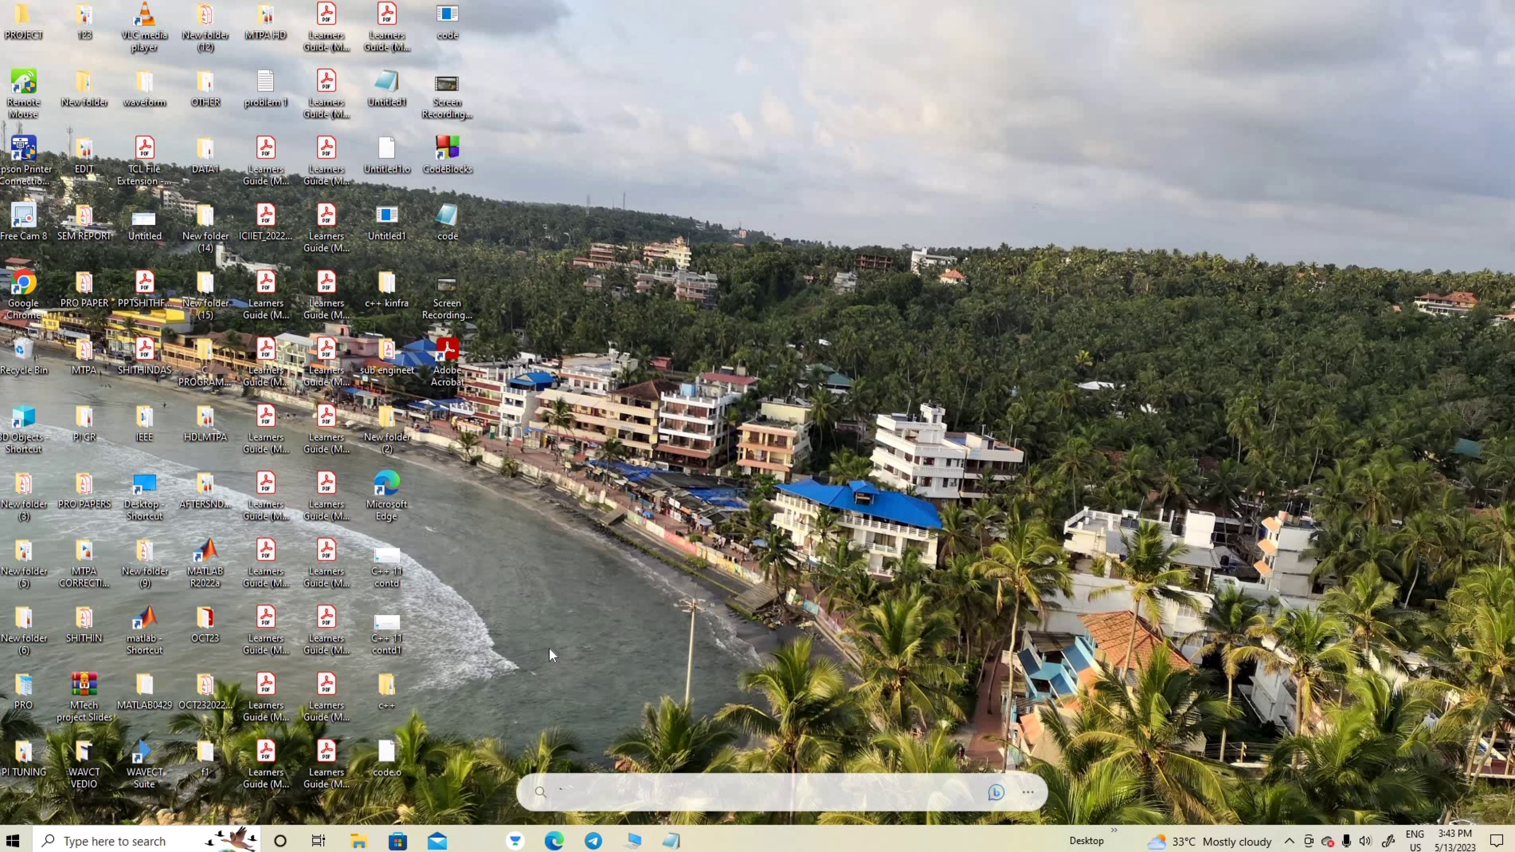
In Google Chrome, search Google for "virtualbox" and open the Oracle VM VirtualBox website.
double_click(22, 295)
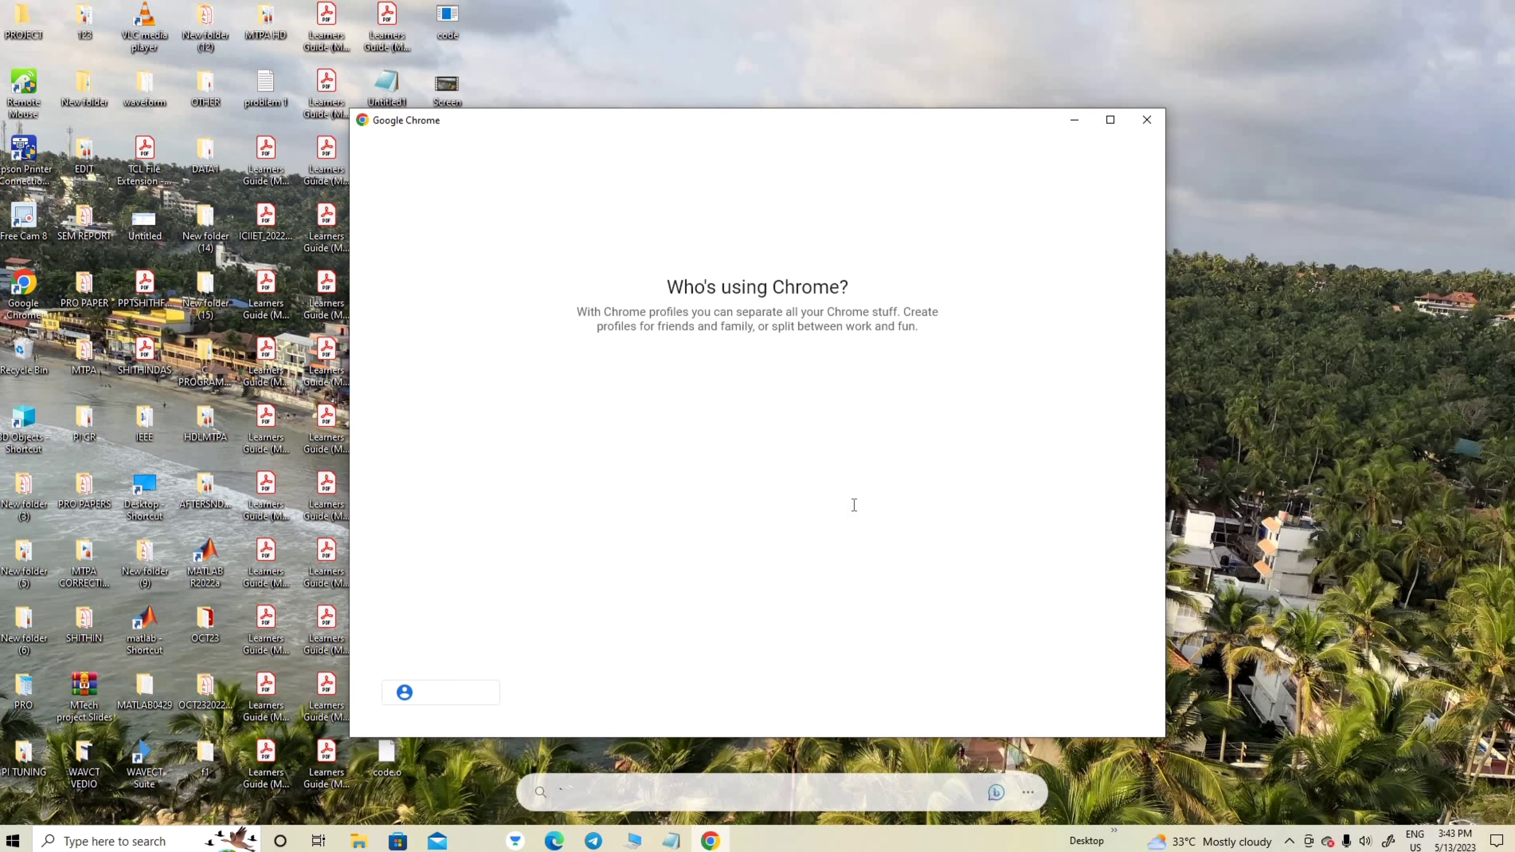
left_click(704, 542)
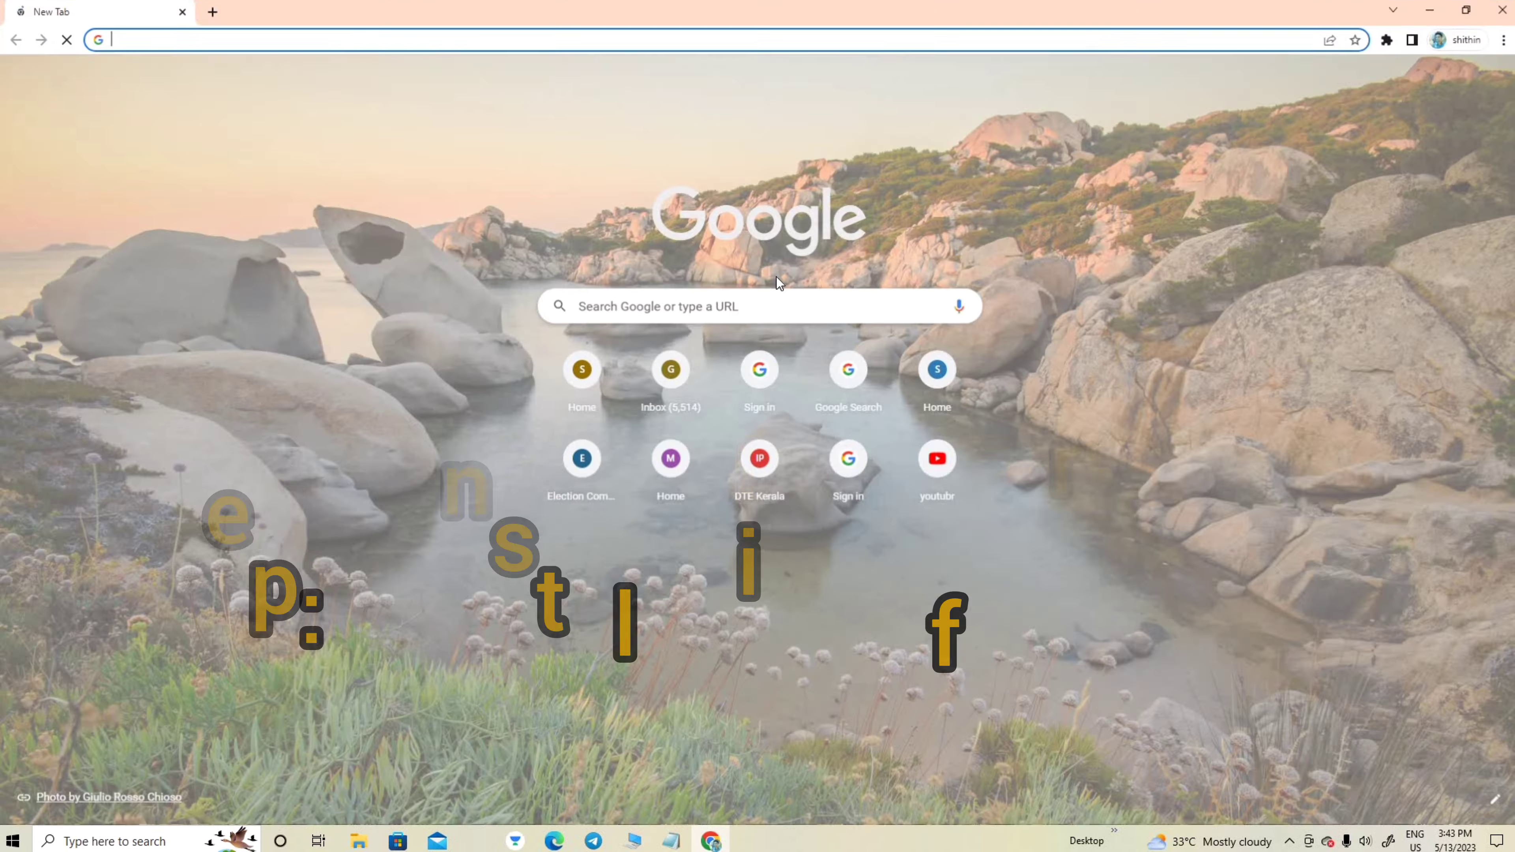
left_click(734, 305)
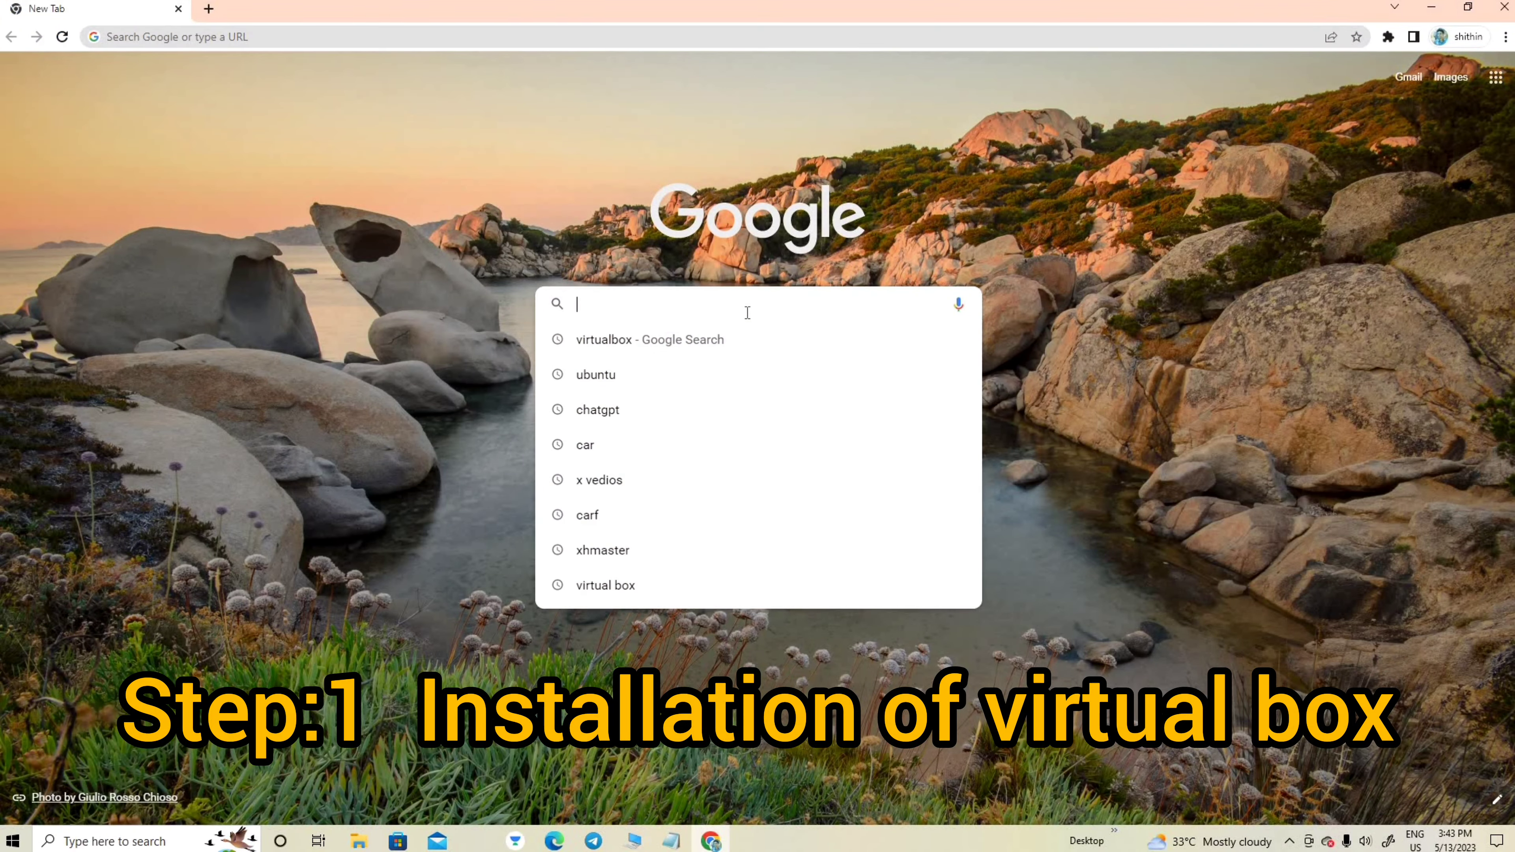
left_click(707, 339)
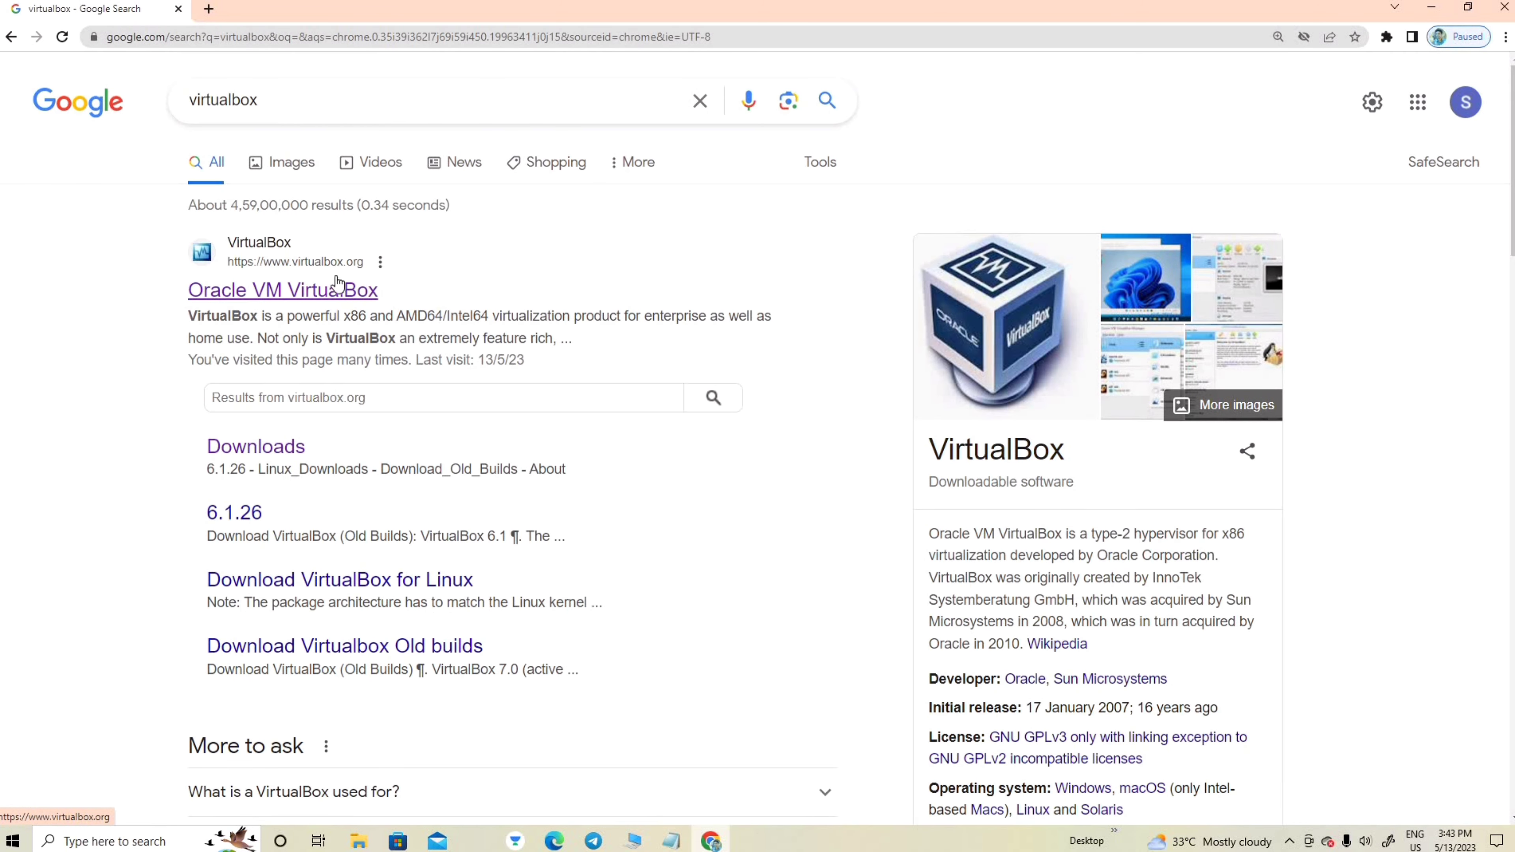
left_click(337, 295)
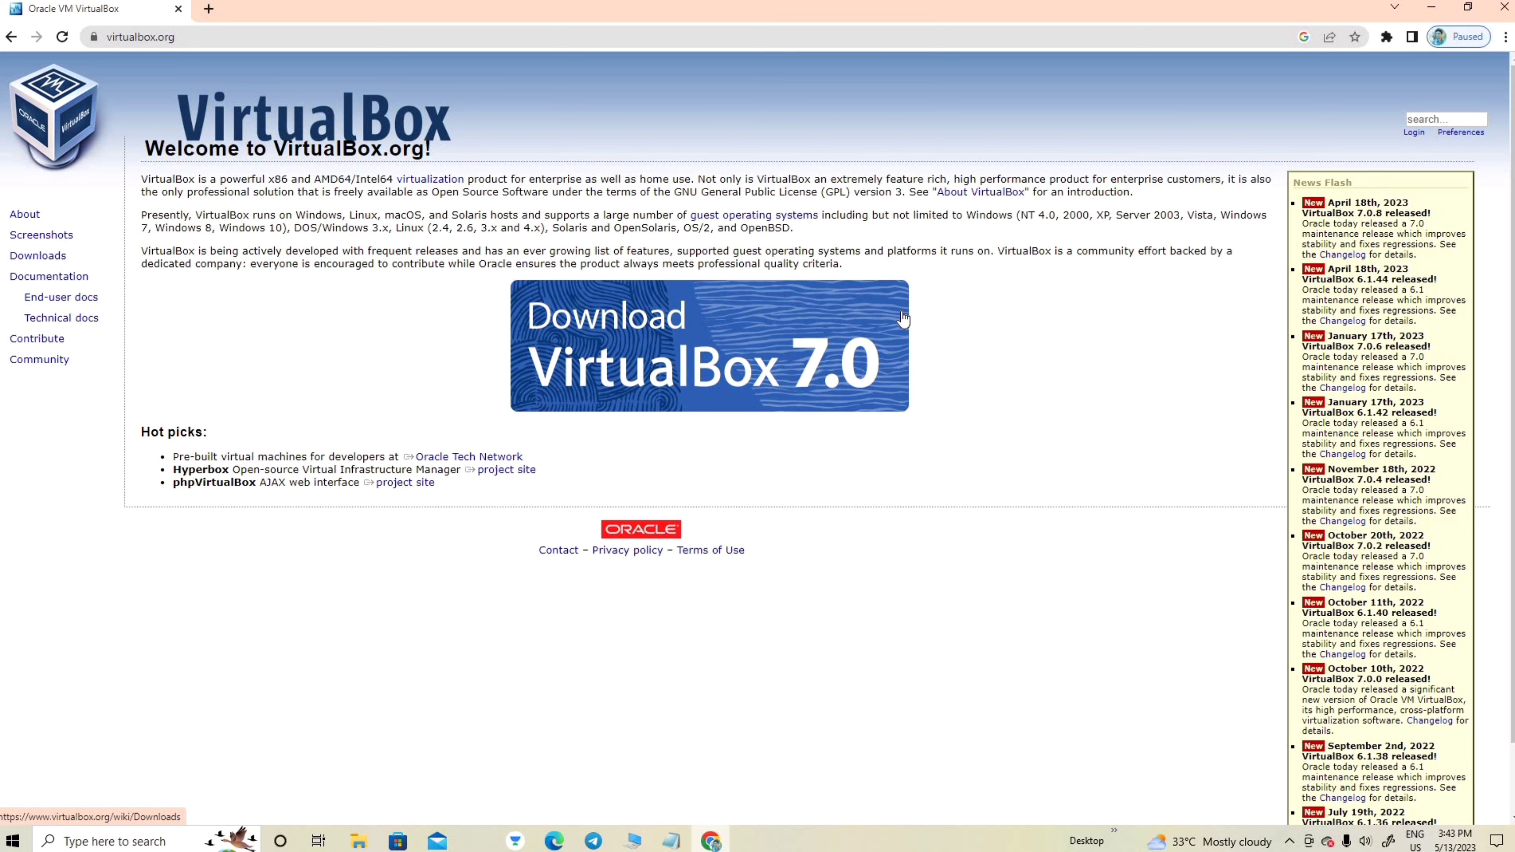
Download the VirtualBox 7.0.8 platform package for Windows hosts and keep the flagged file.
left_click(673, 330)
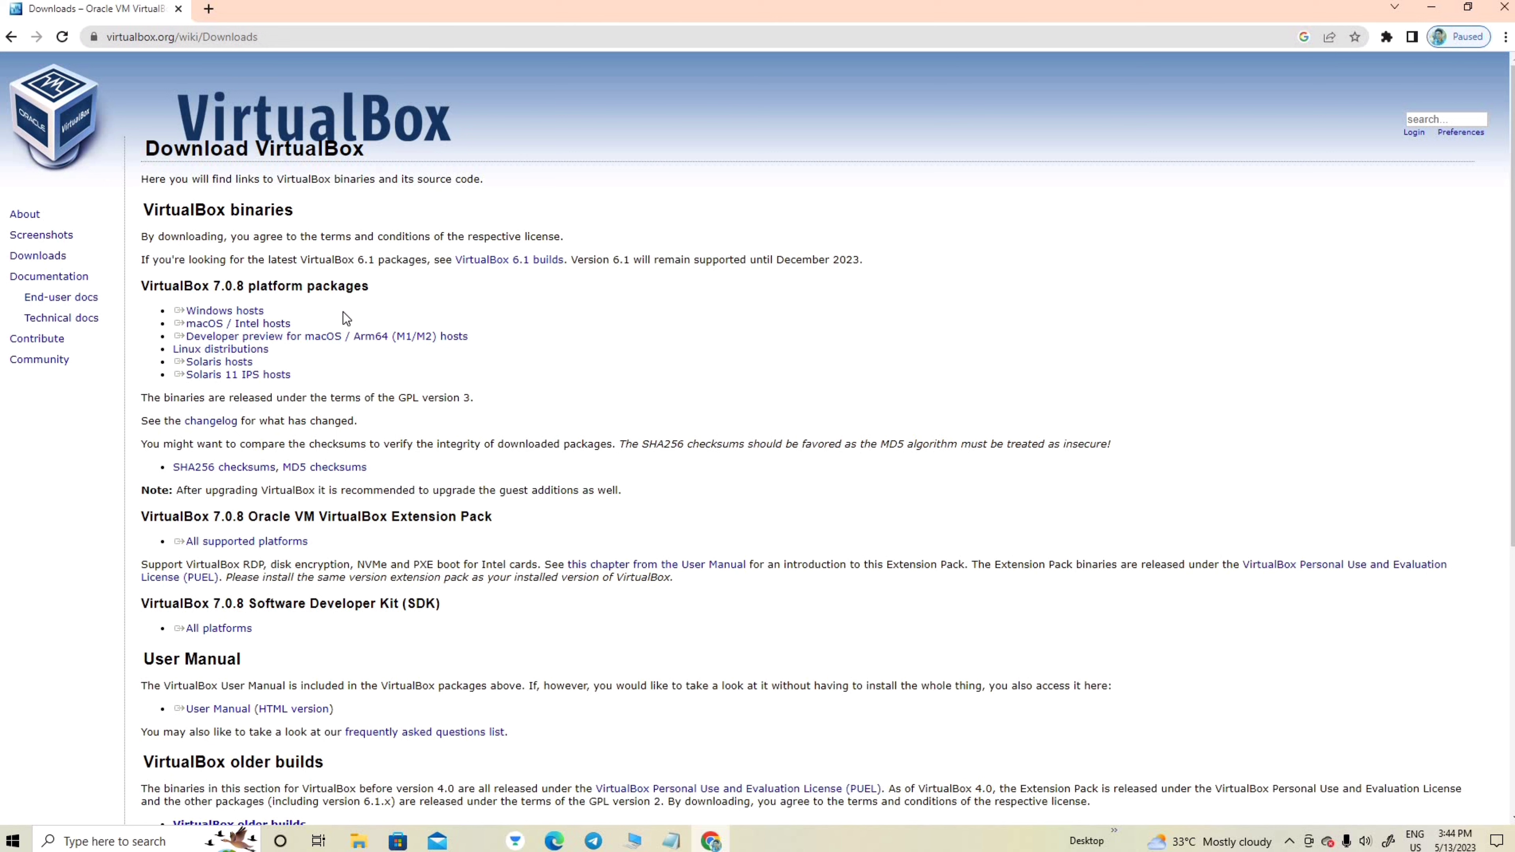
left_click(239, 311)
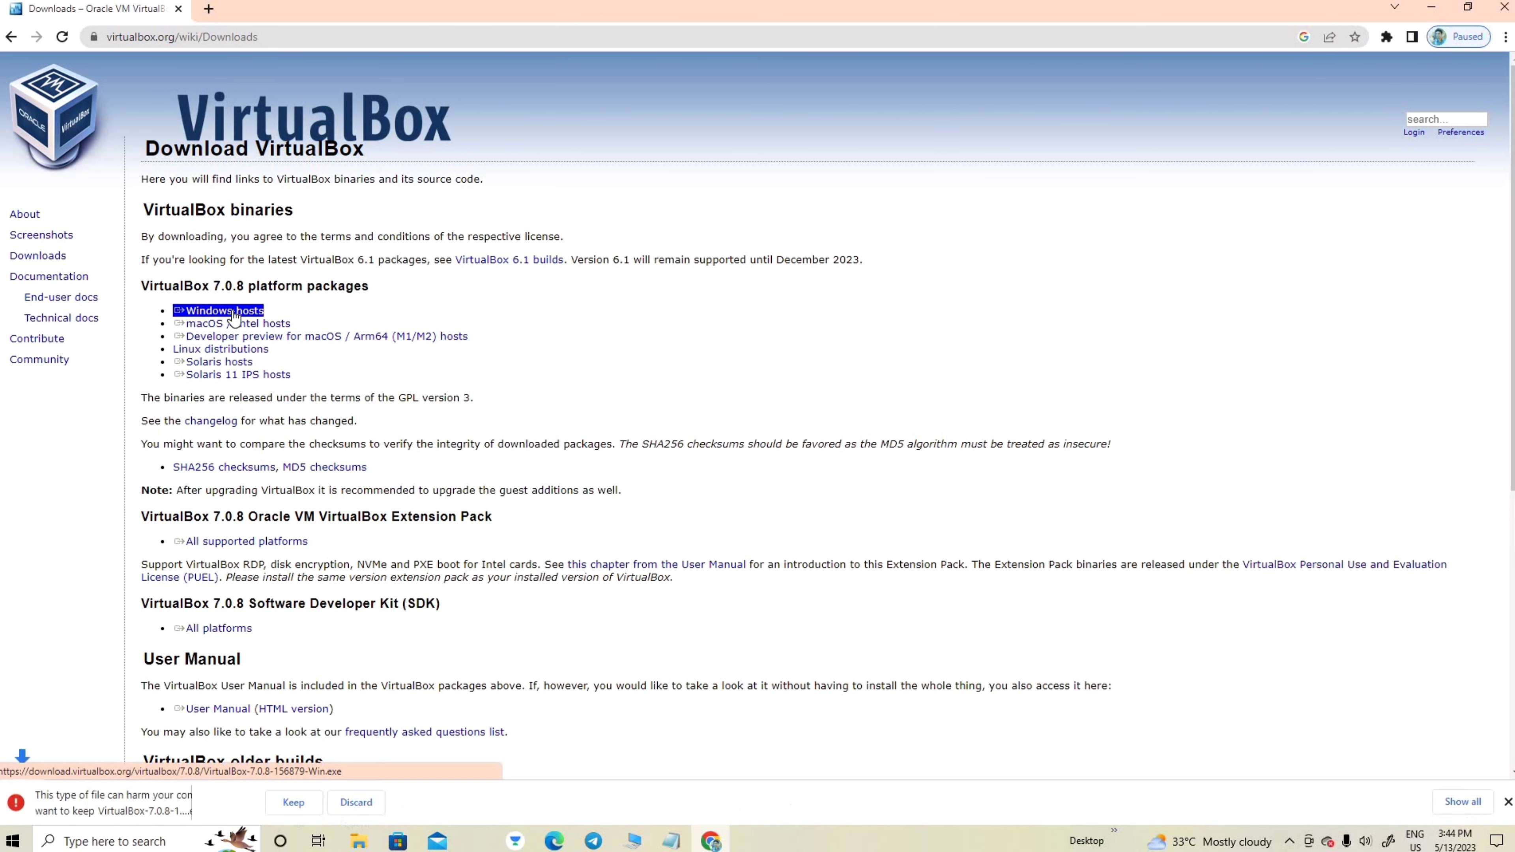
left_click(310, 805)
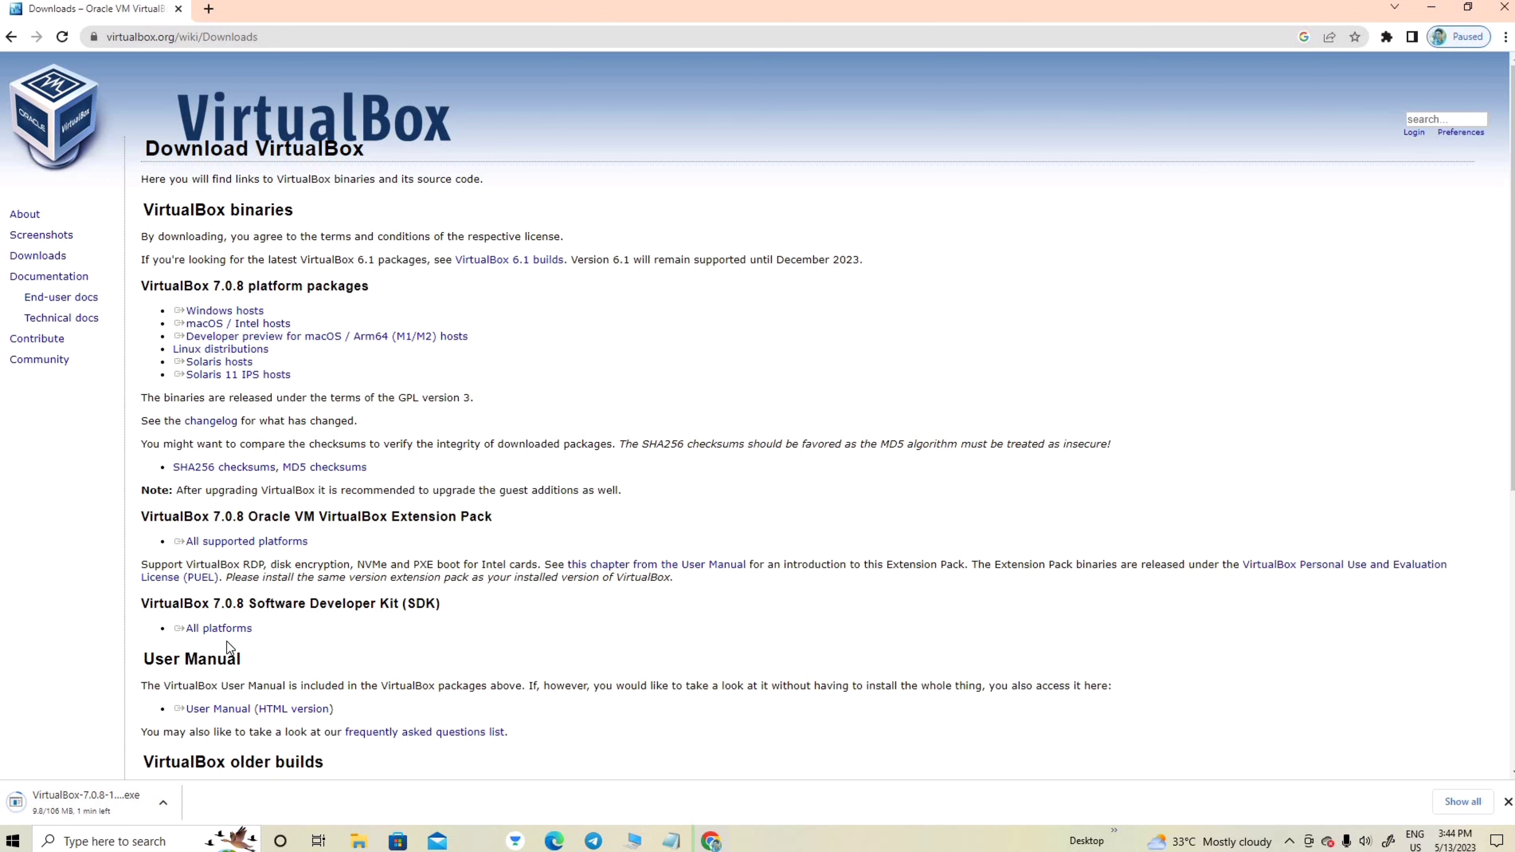
Review the VirtualBox 7.0.8 Extension Pack and Software Developer Kit entries on the downloads page.
scroll(306, 579, "down", 2)
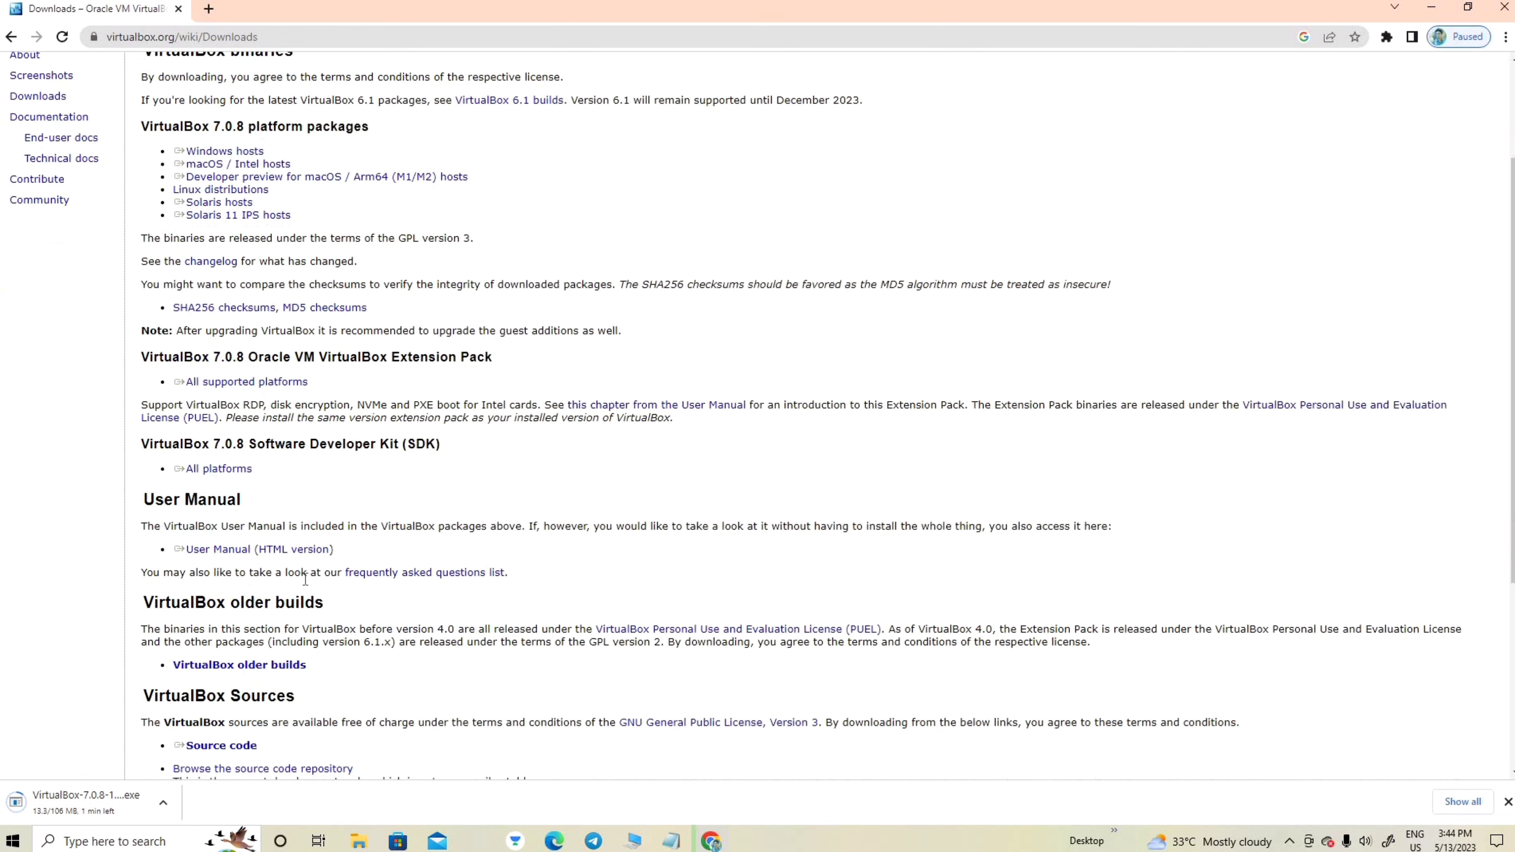
scroll(306, 575, "up", 1)
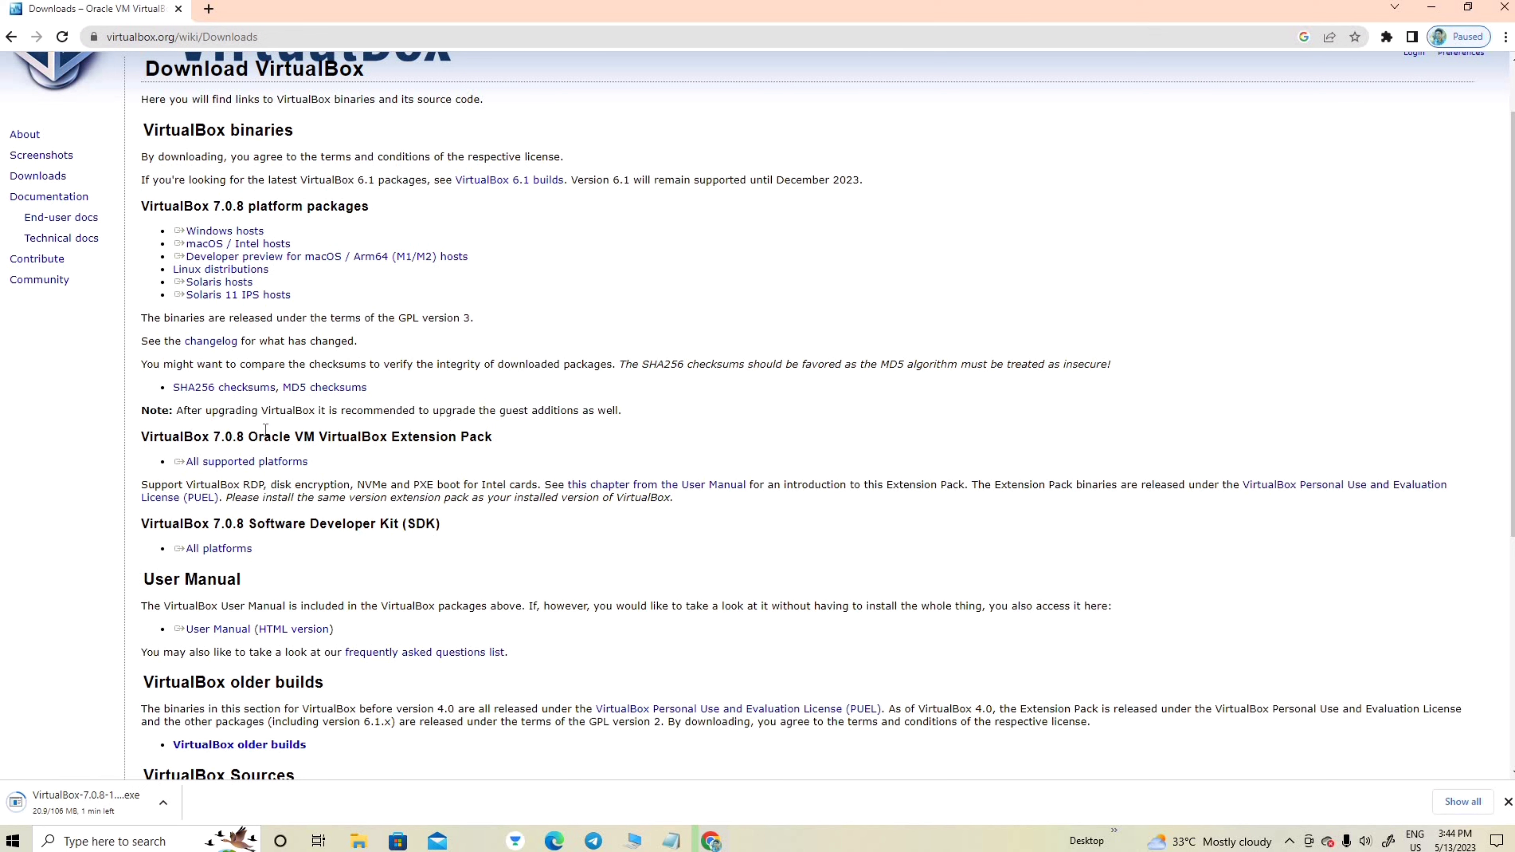
triple_click(275, 463)
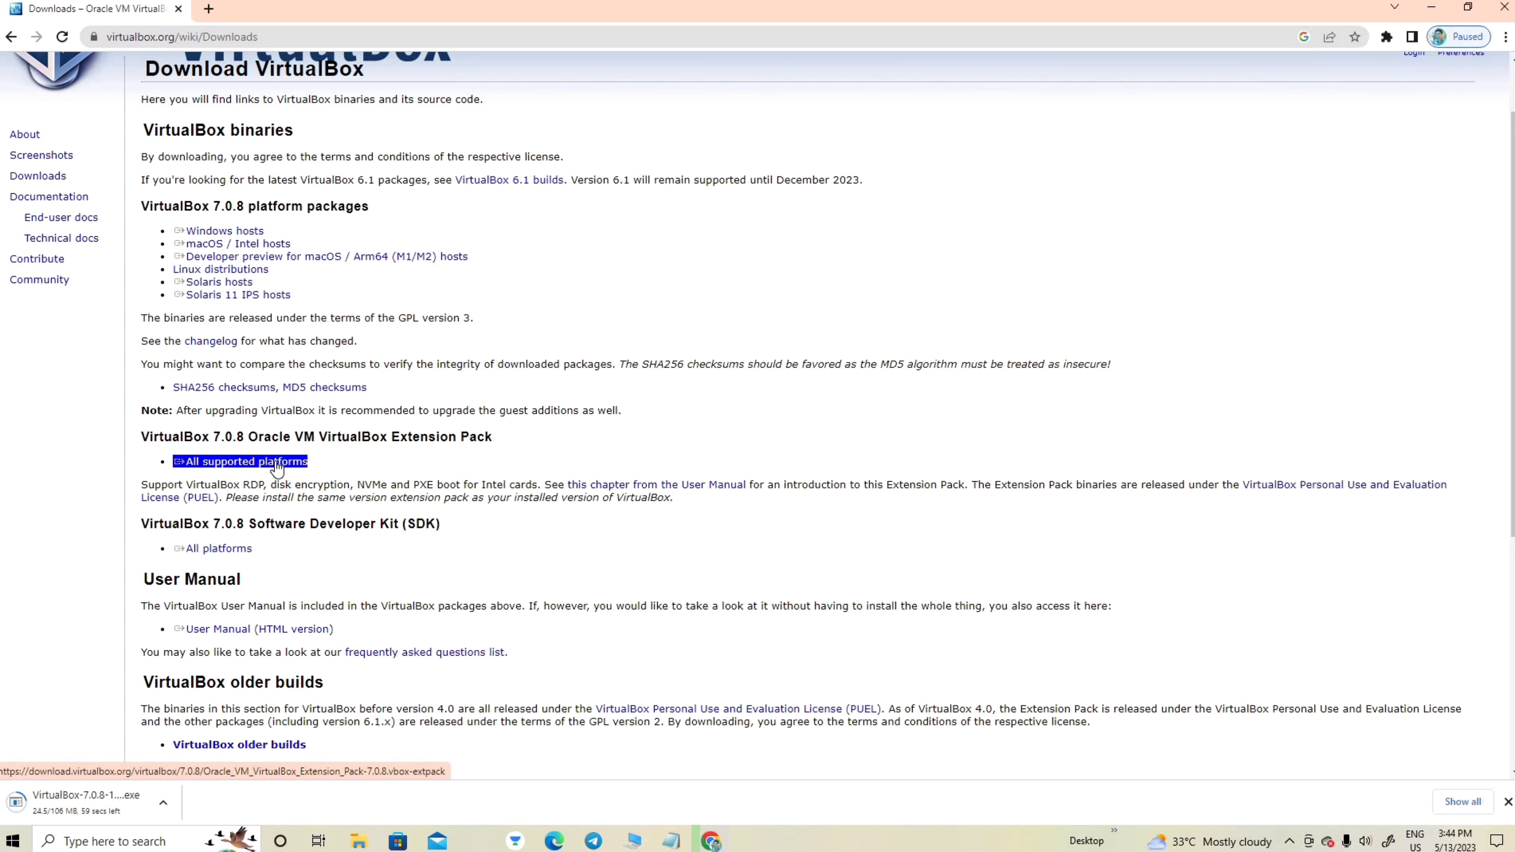
left_click(362, 426)
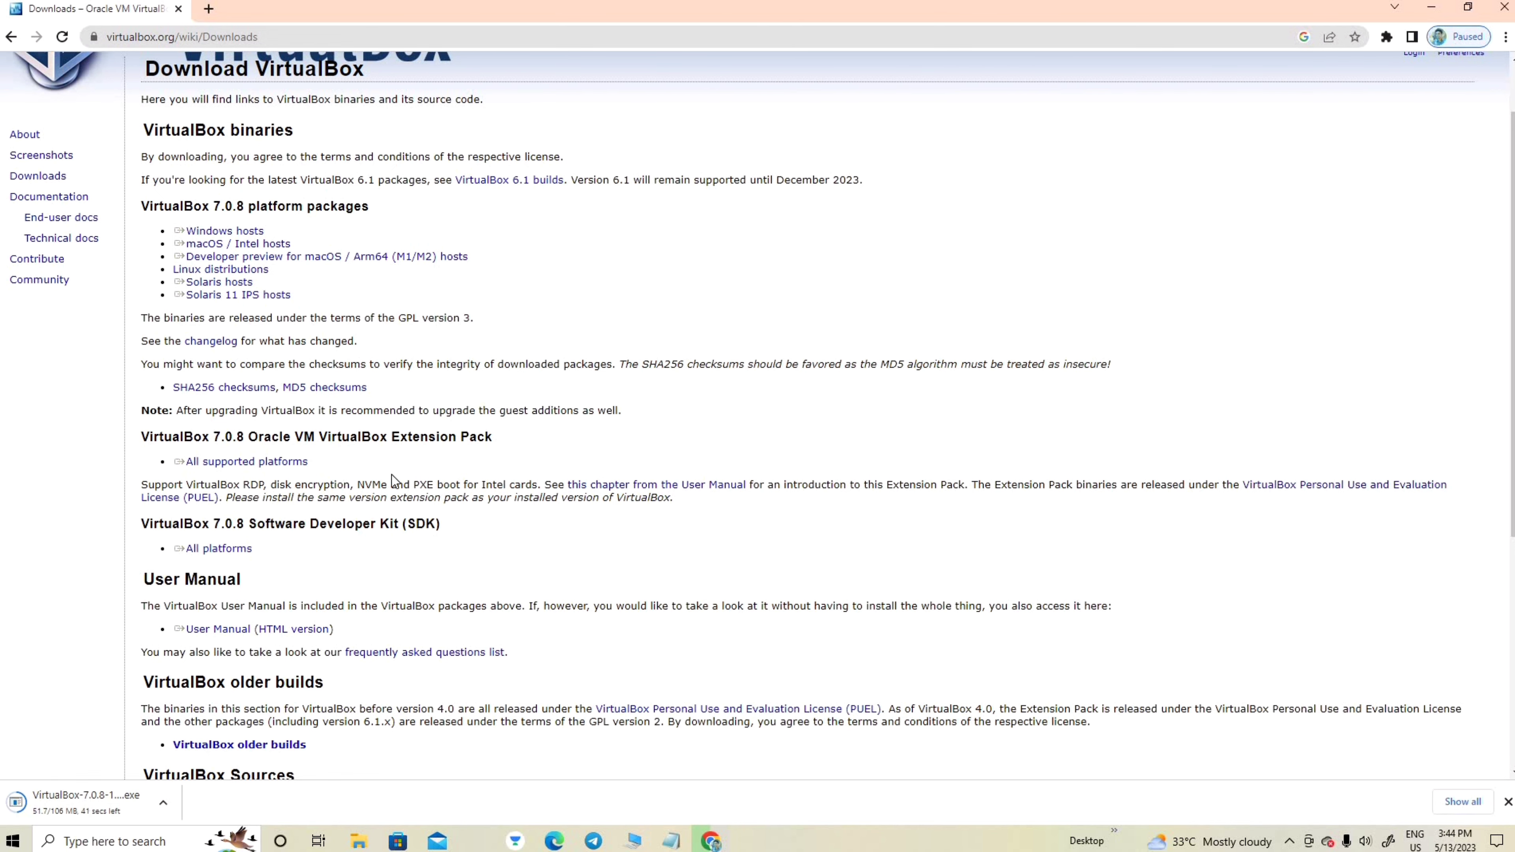
scroll(358, 471, "up", 1)
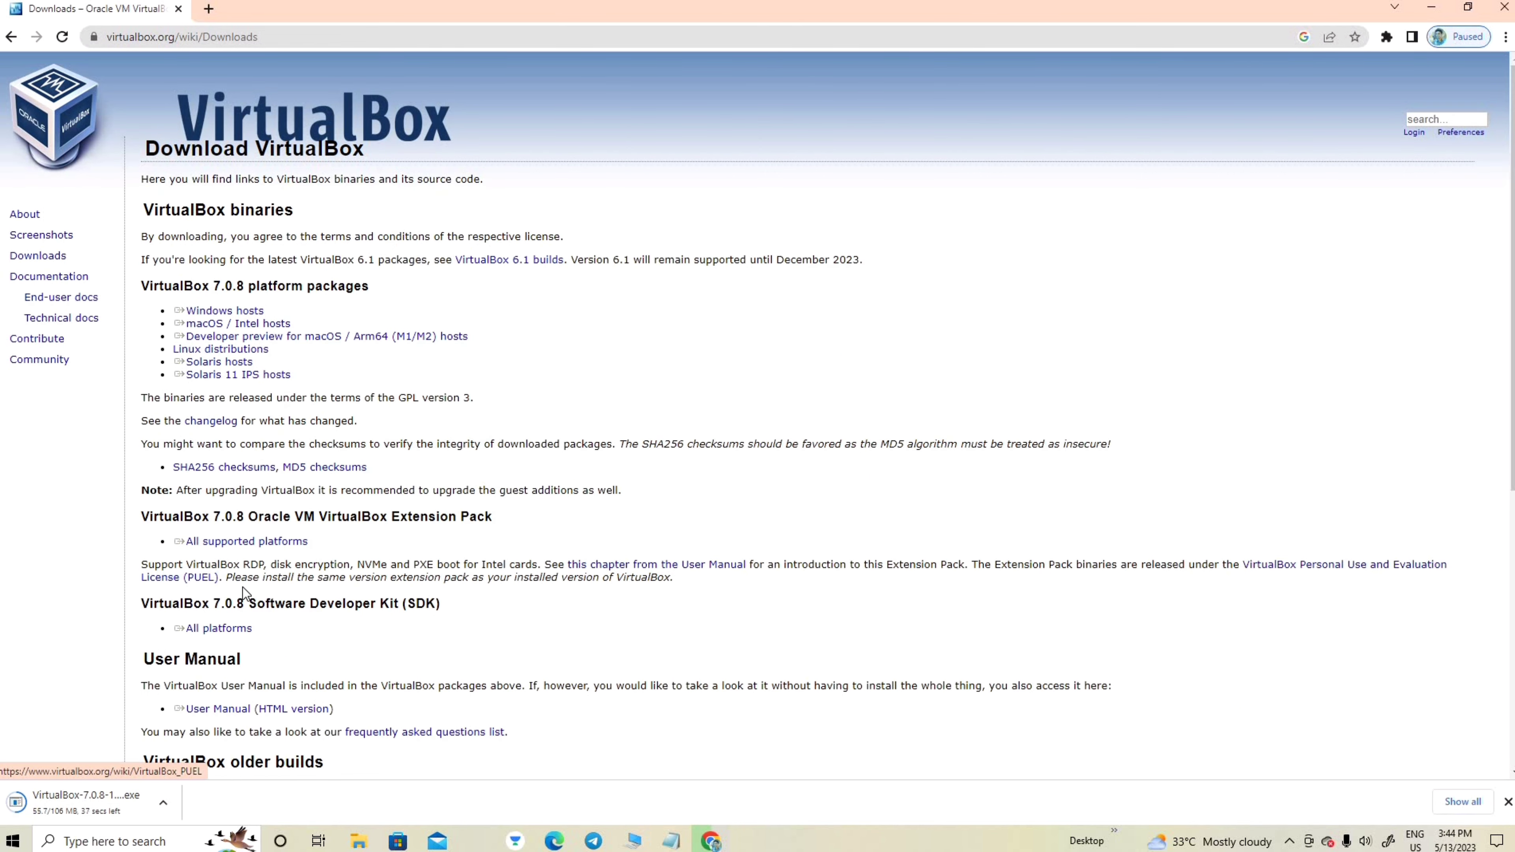
left_click(197, 631)
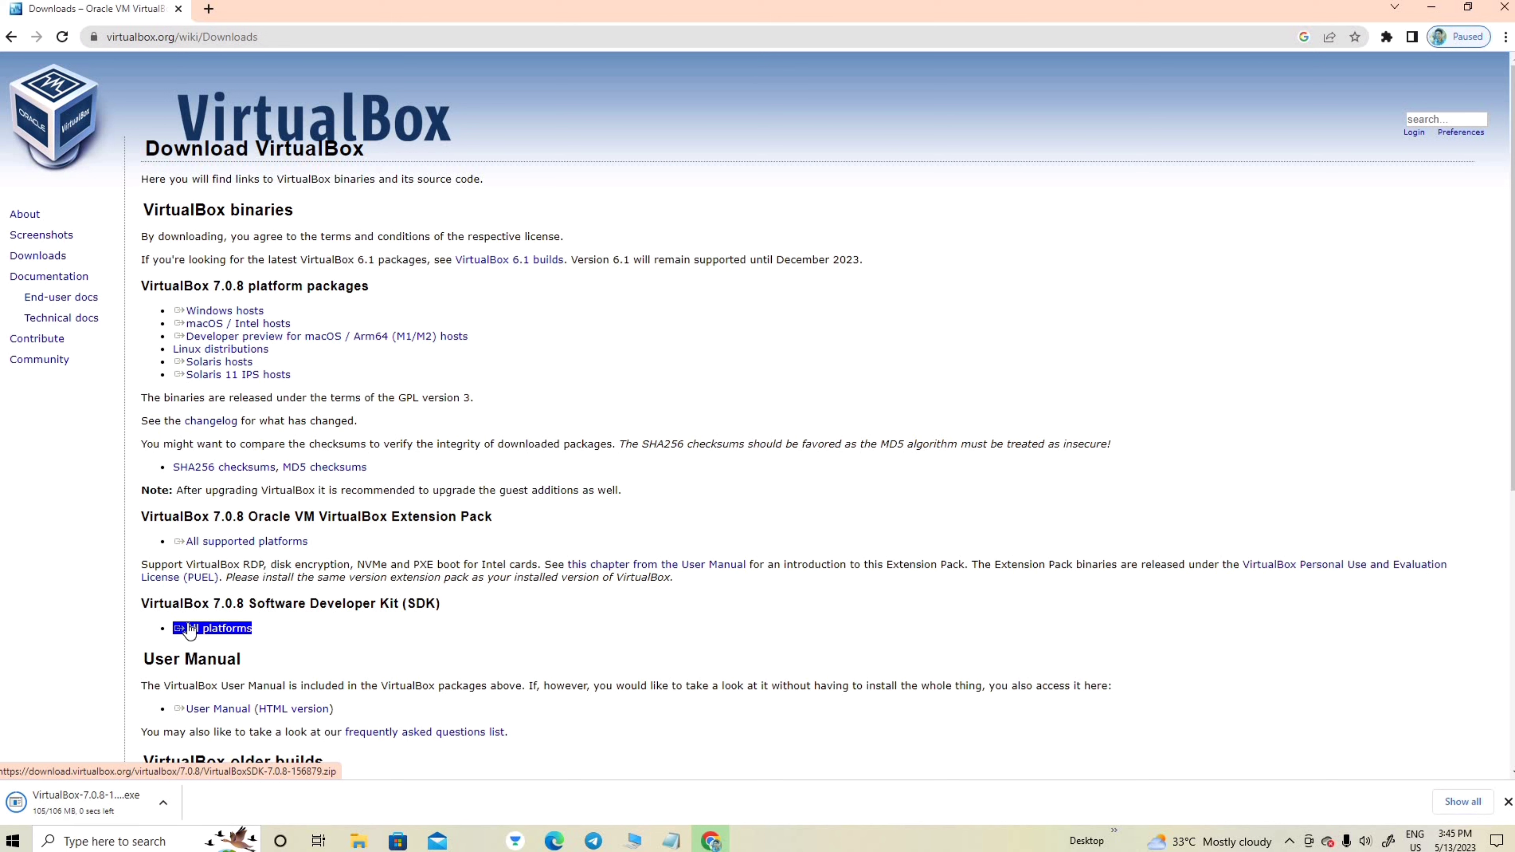
key("Tab")
left_click(189, 681)
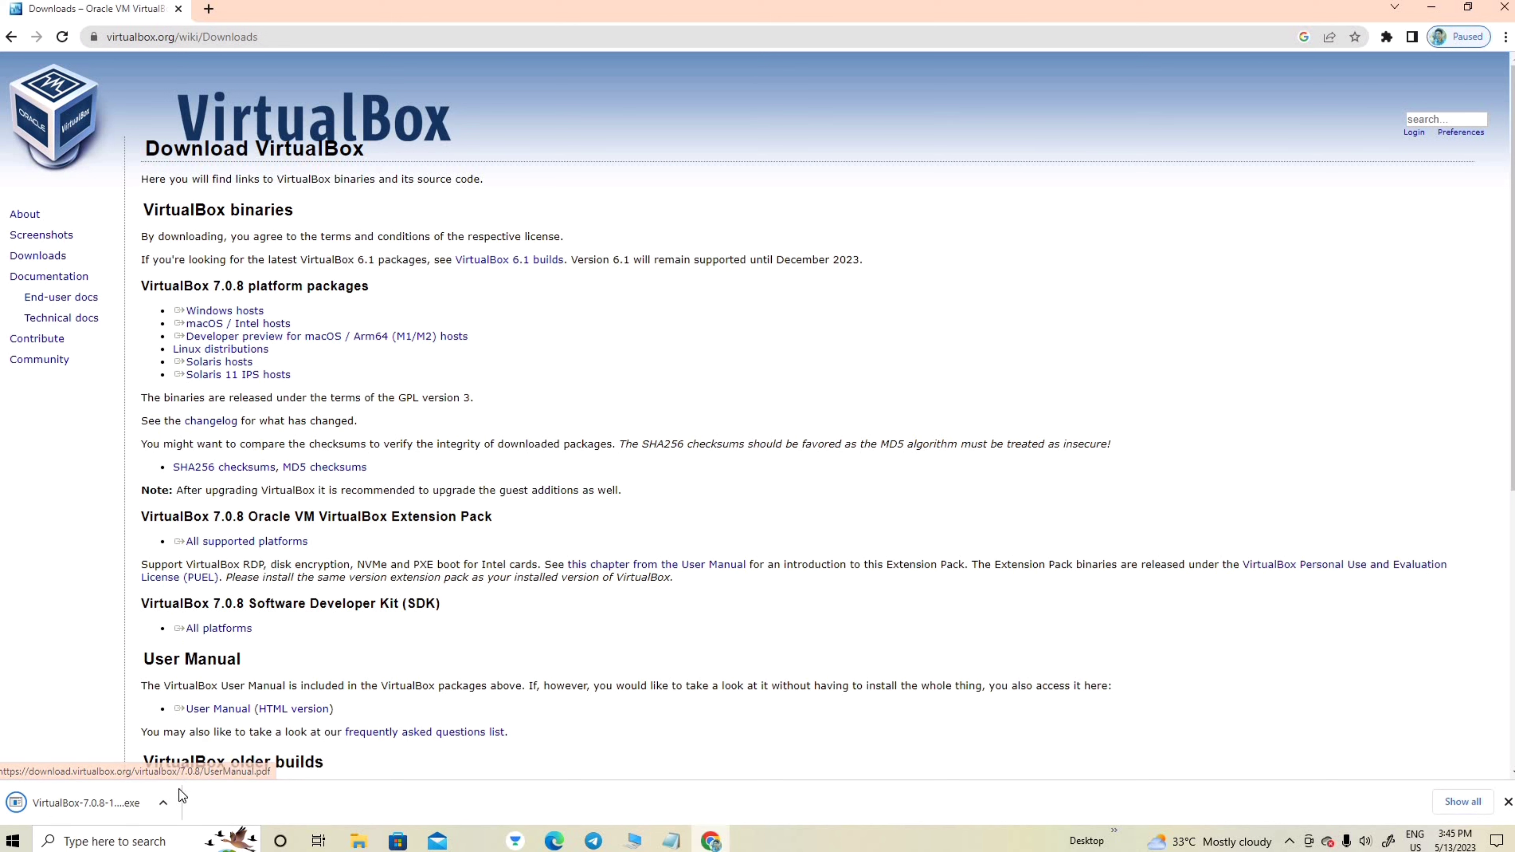
Show the downloaded VirtualBox installer in its folder and run VirtualBox-7.0.8-156879-Win (1).
left_click(169, 798)
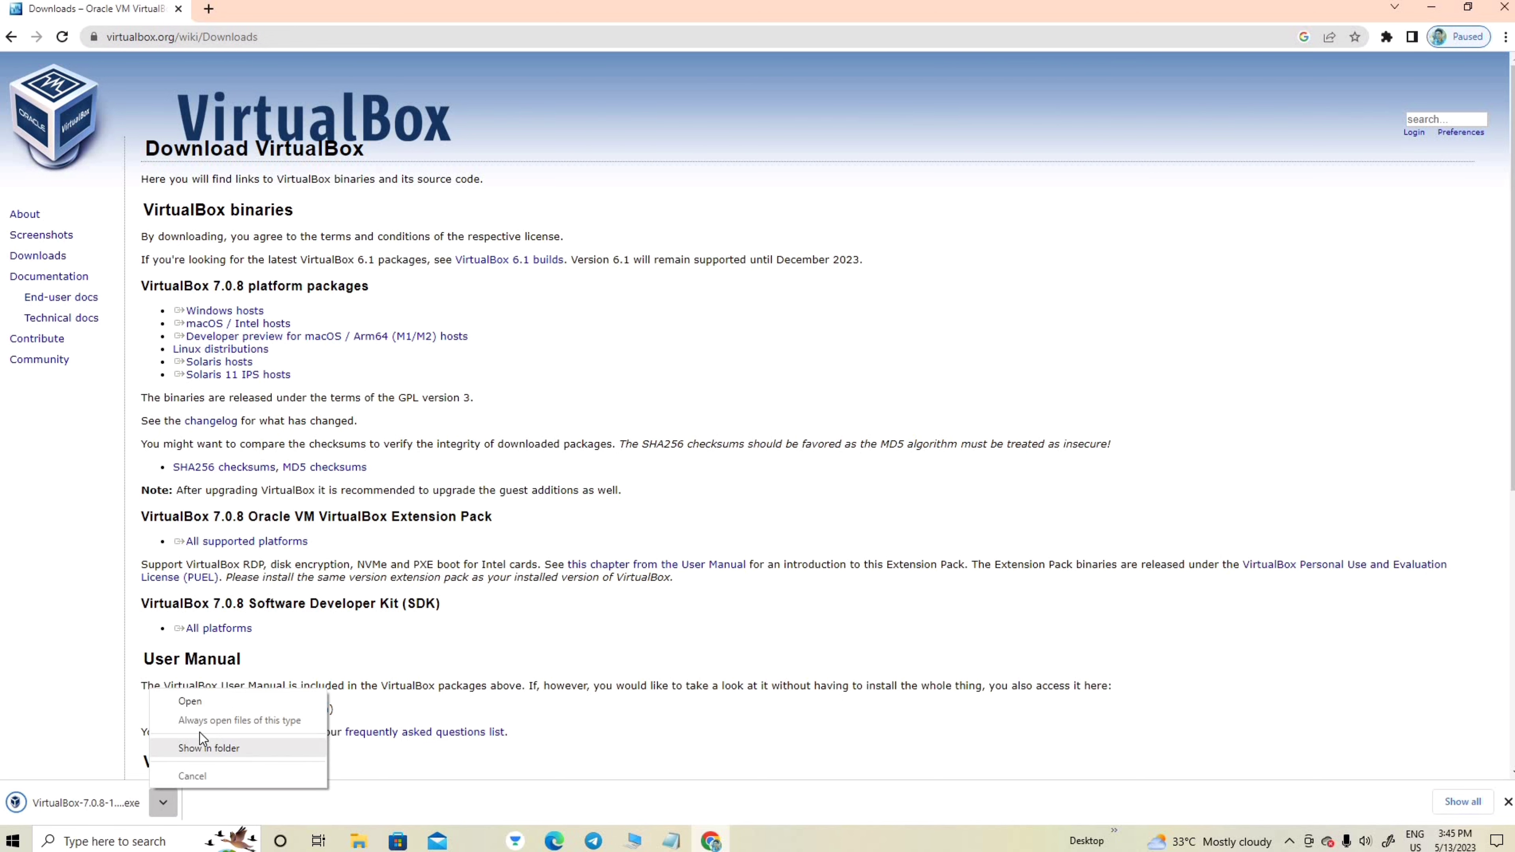
left_click(210, 749)
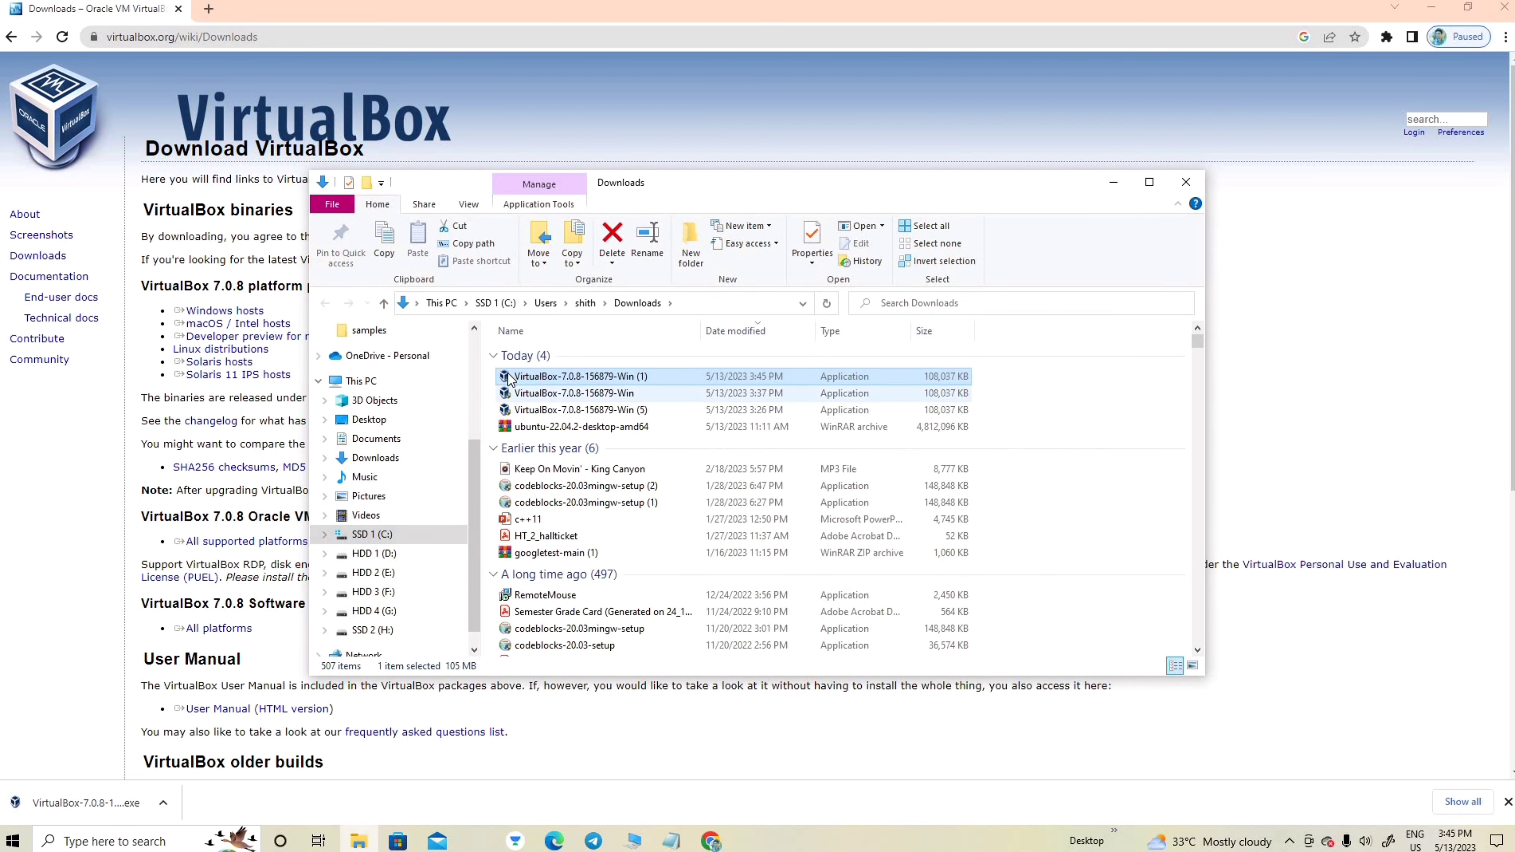
double_click(522, 378)
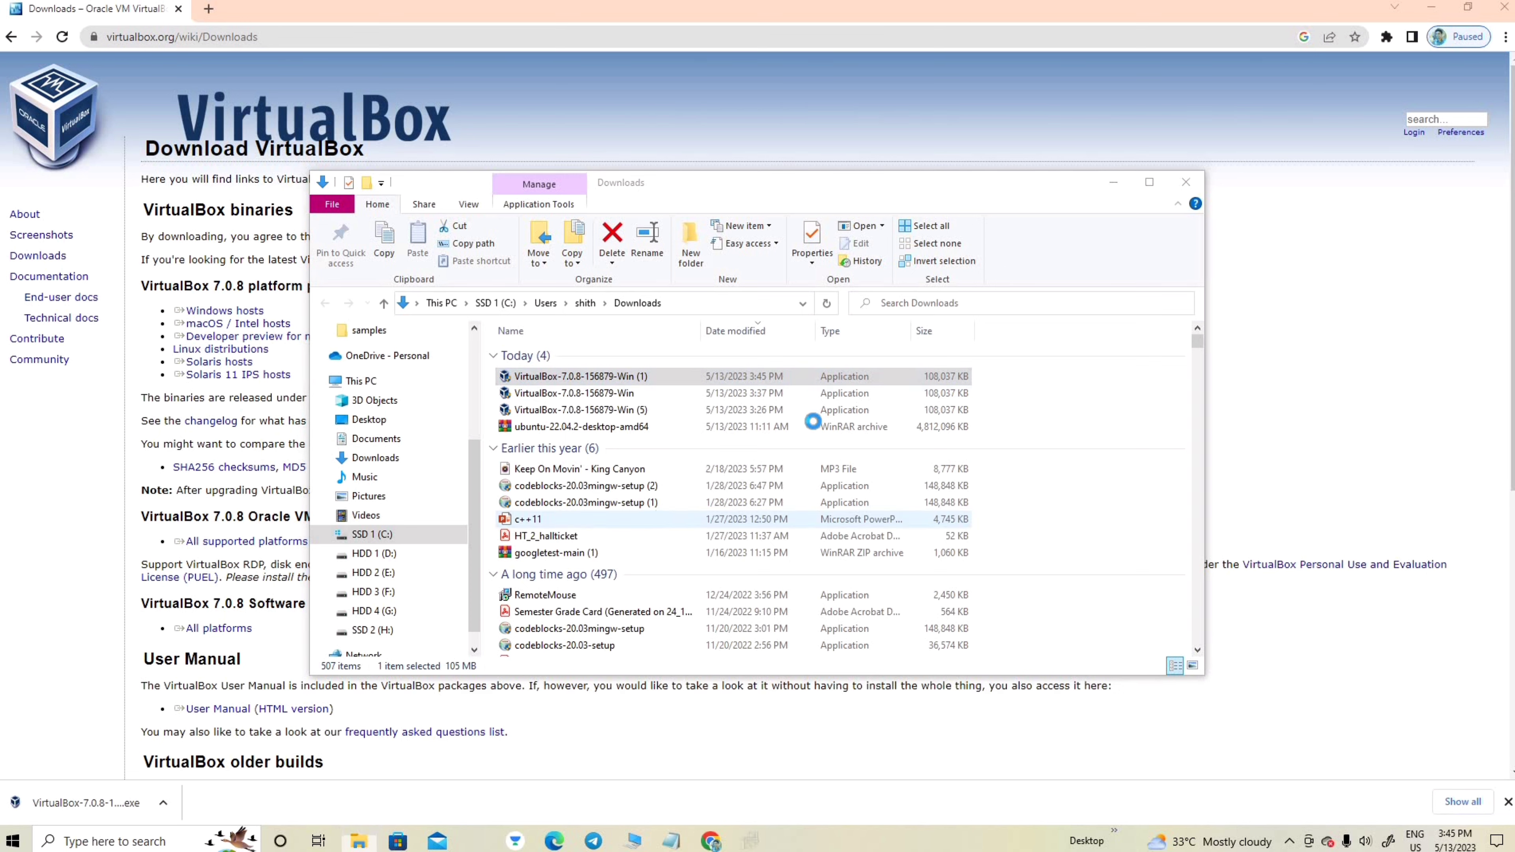
left_click(1111, 190)
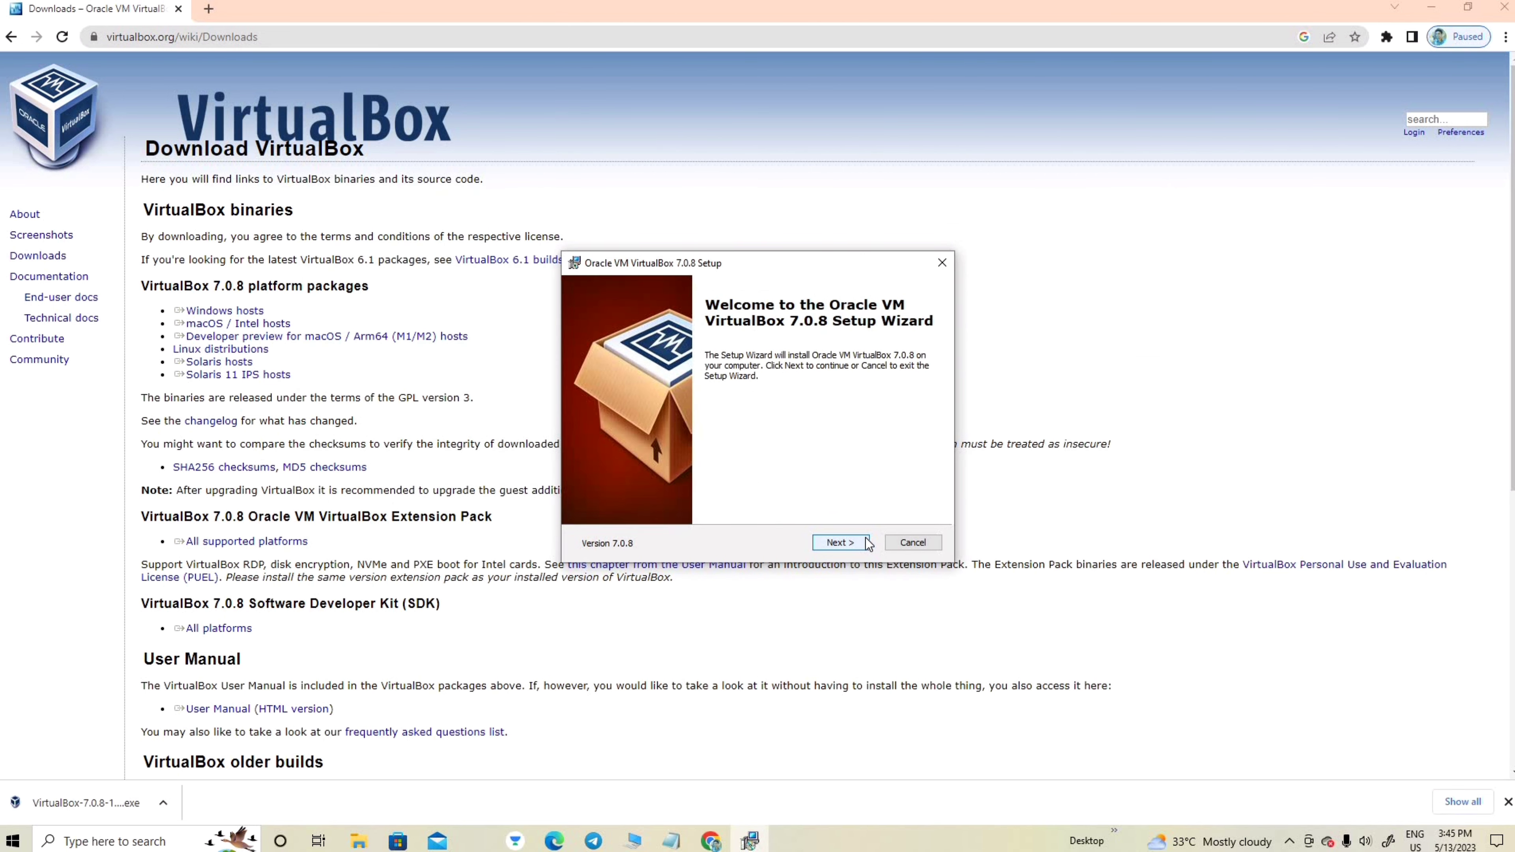
Install Oracle VM VirtualBox 7.0.8 with the default features and location, proceeding past the missing Python dependencies, and start it on finishing.
left_click(866, 543)
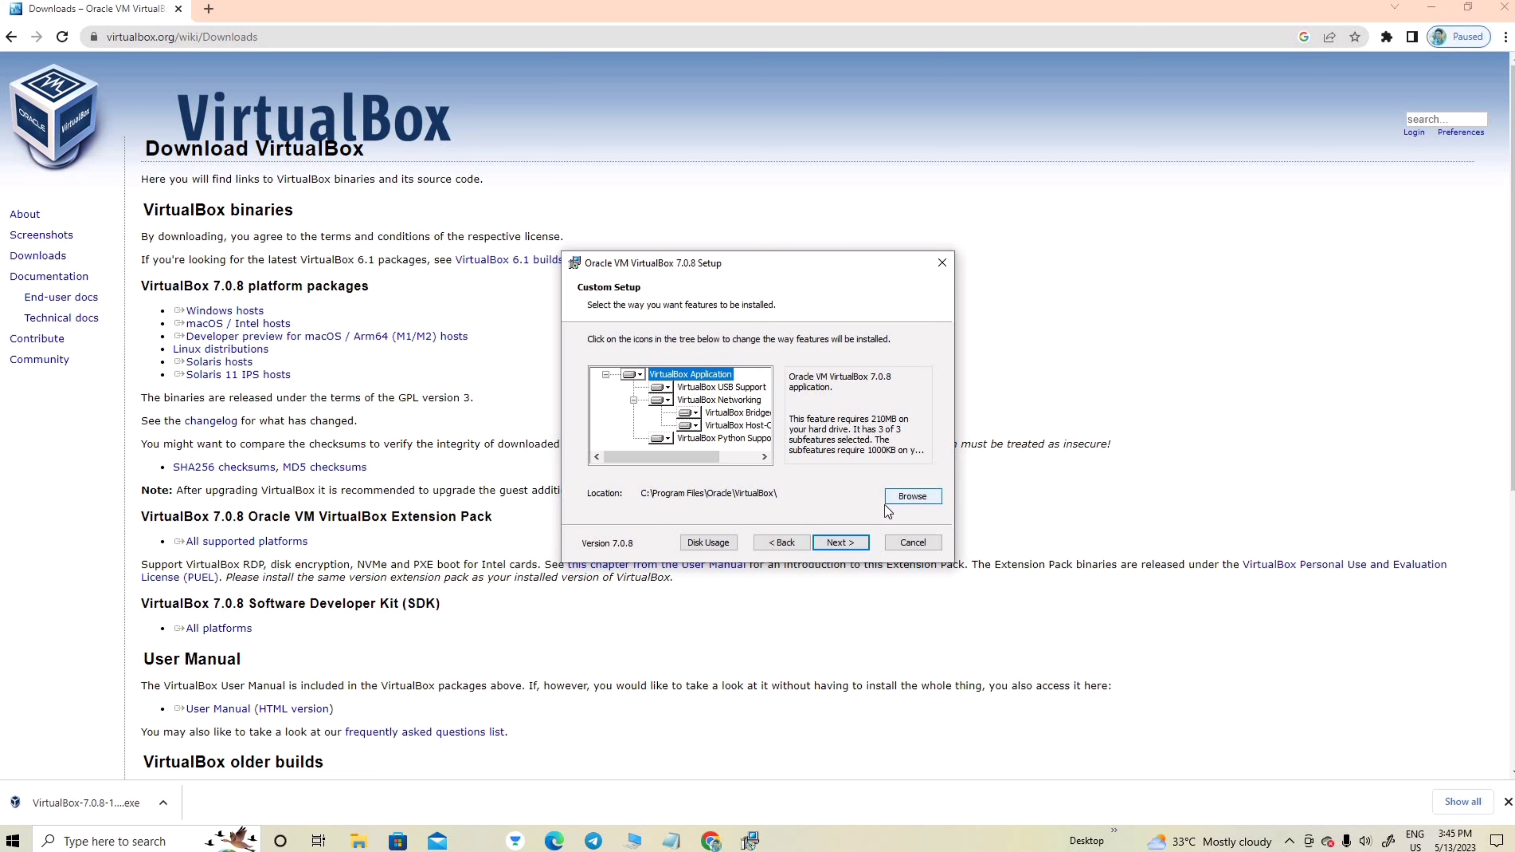
left_click(853, 542)
left_click(854, 543)
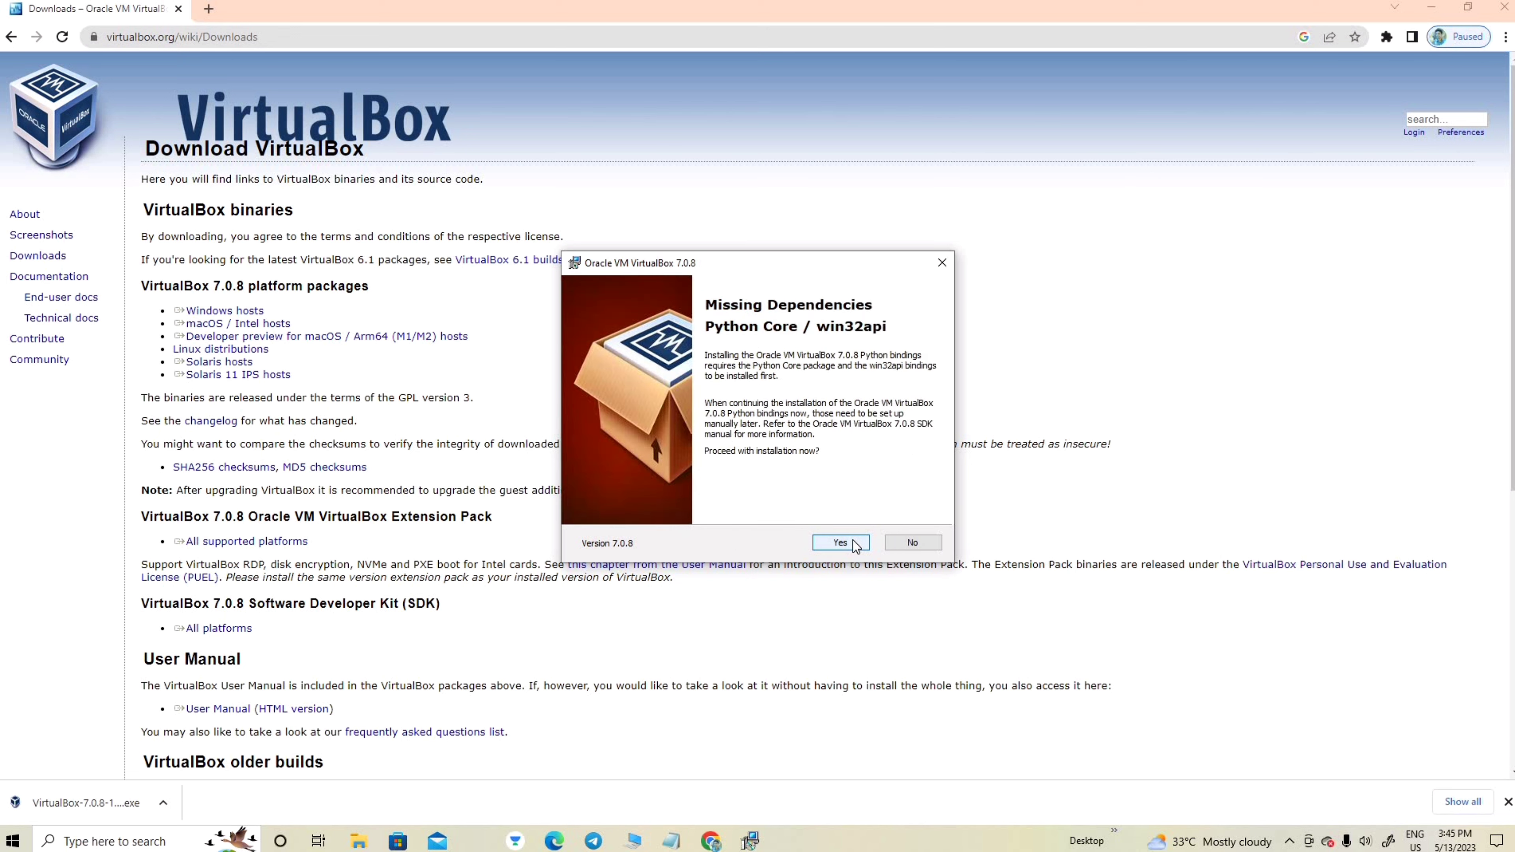
left_click(852, 541)
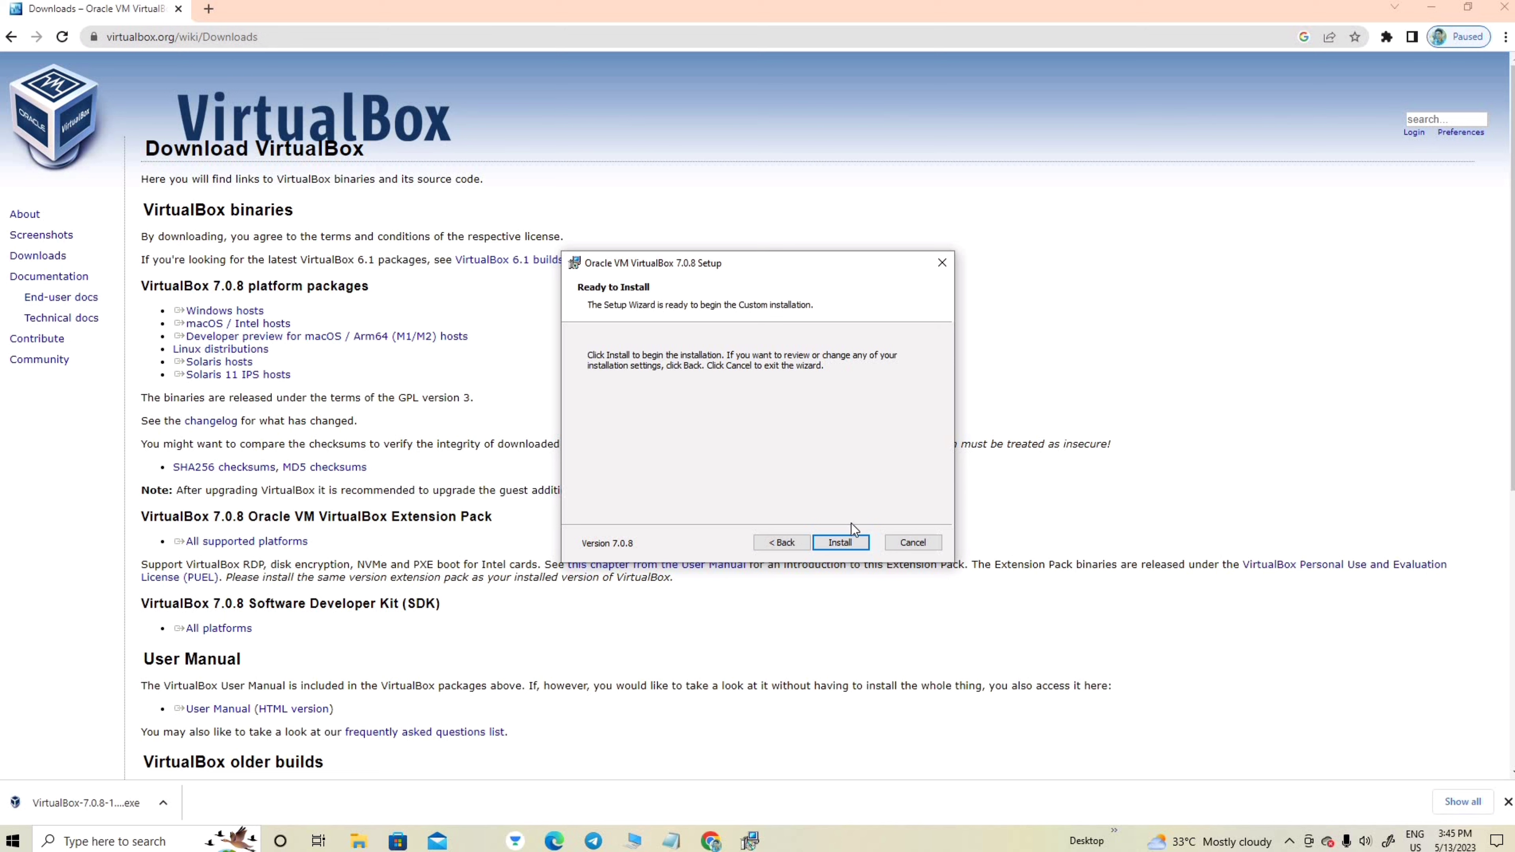
left_click(845, 542)
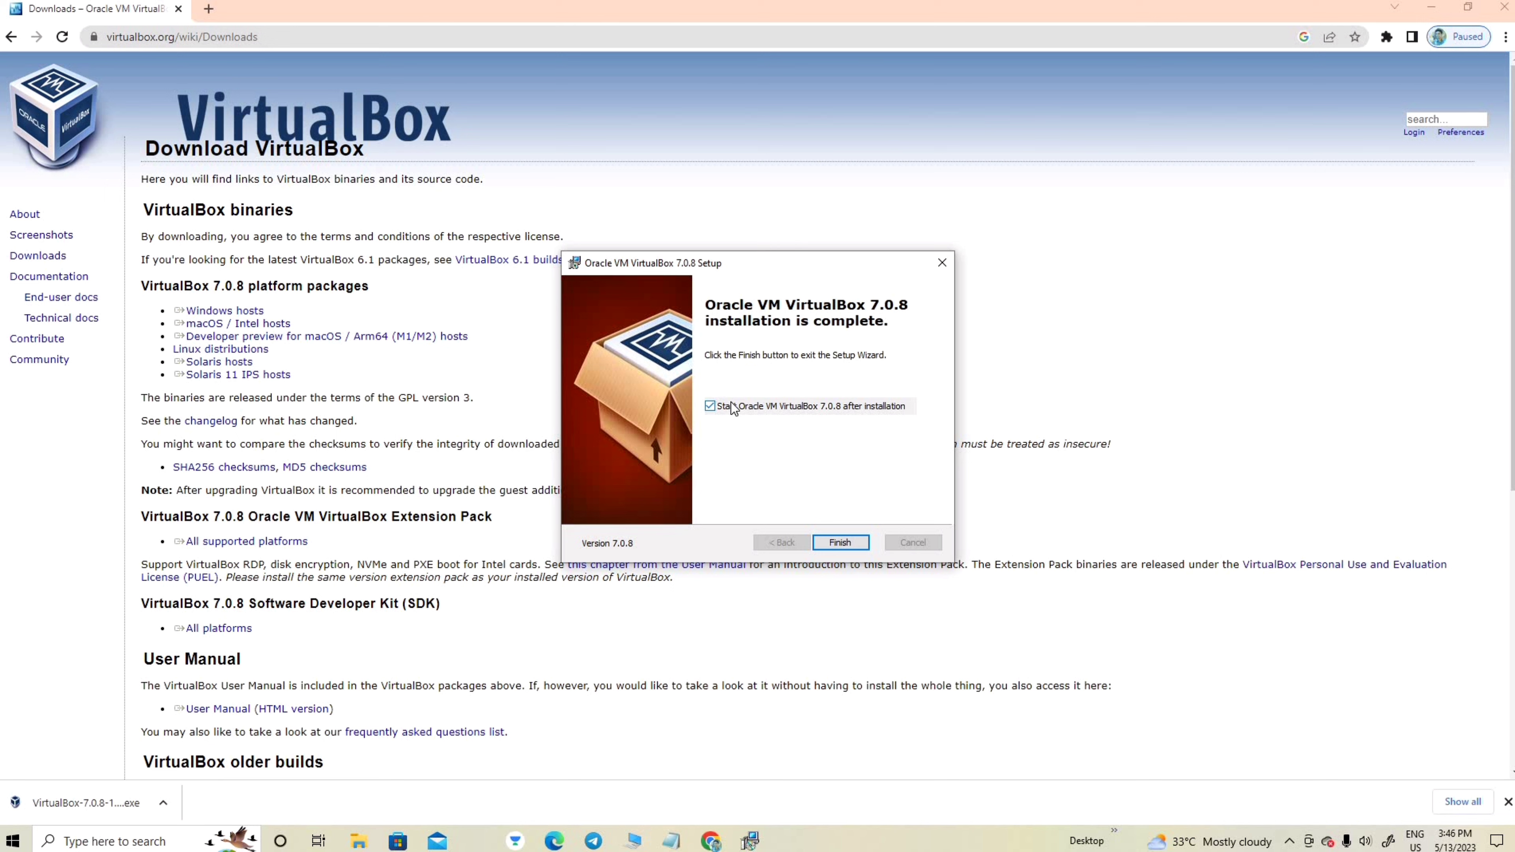
left_click(850, 544)
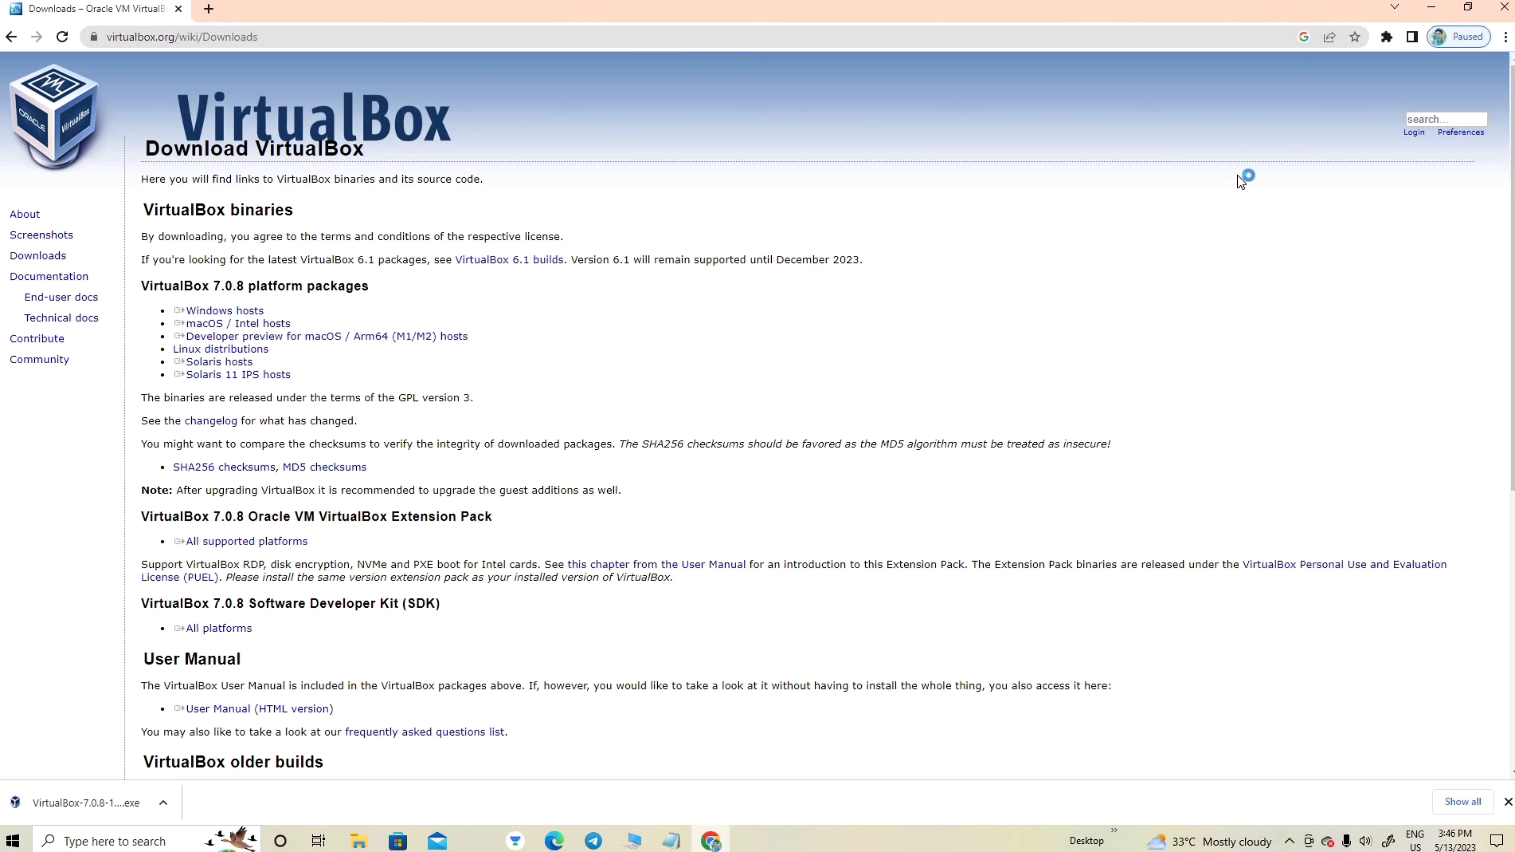
left_click(1432, 8)
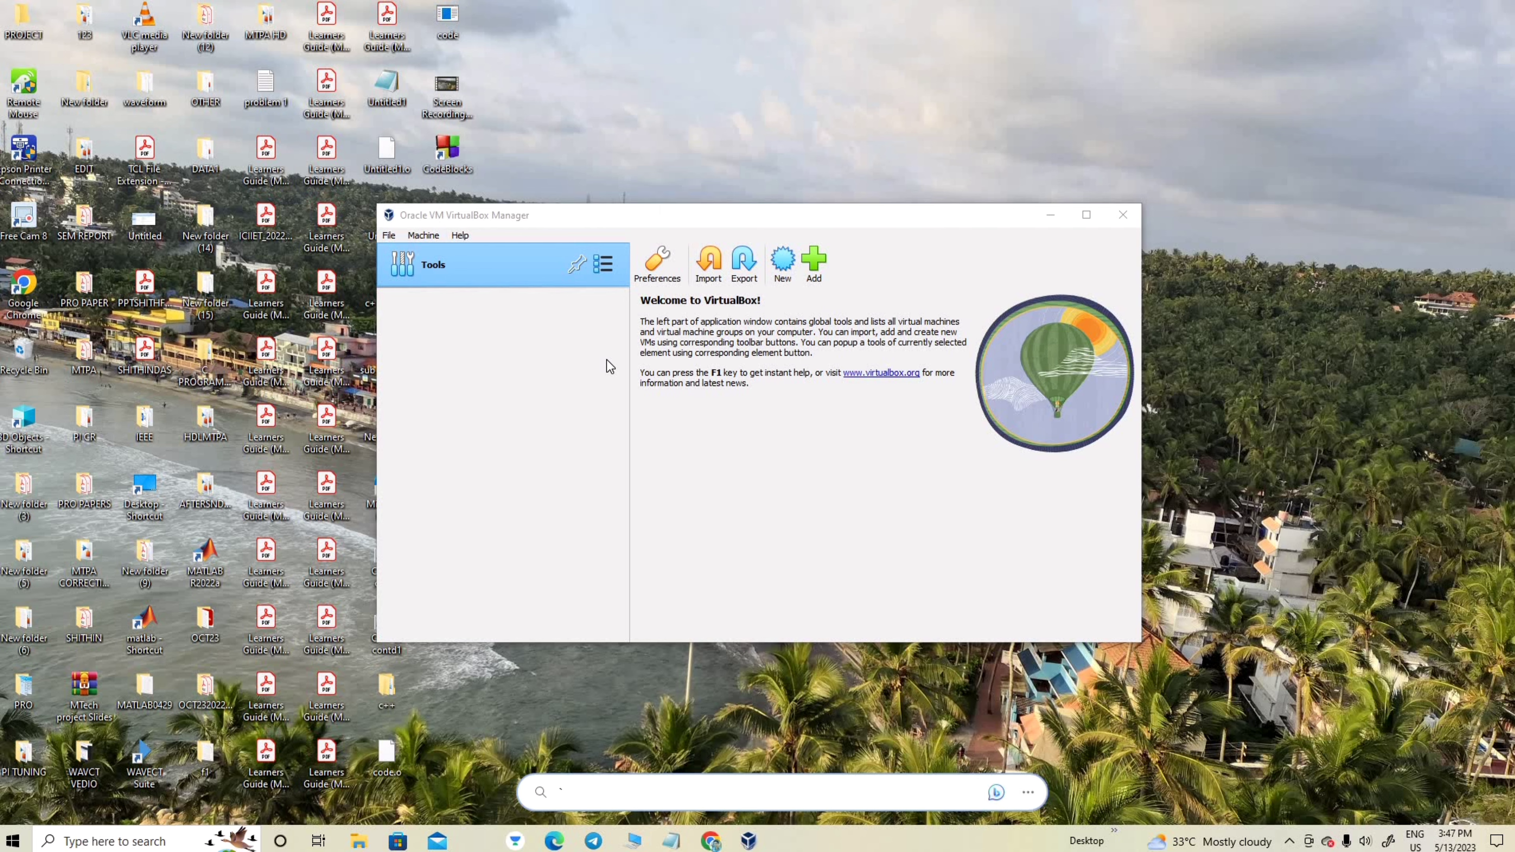
Minimize VirtualBox Manager, switch back to Chrome, search for "ubuntu" in a new tab and open the official Ubuntu website.
left_click(1051, 215)
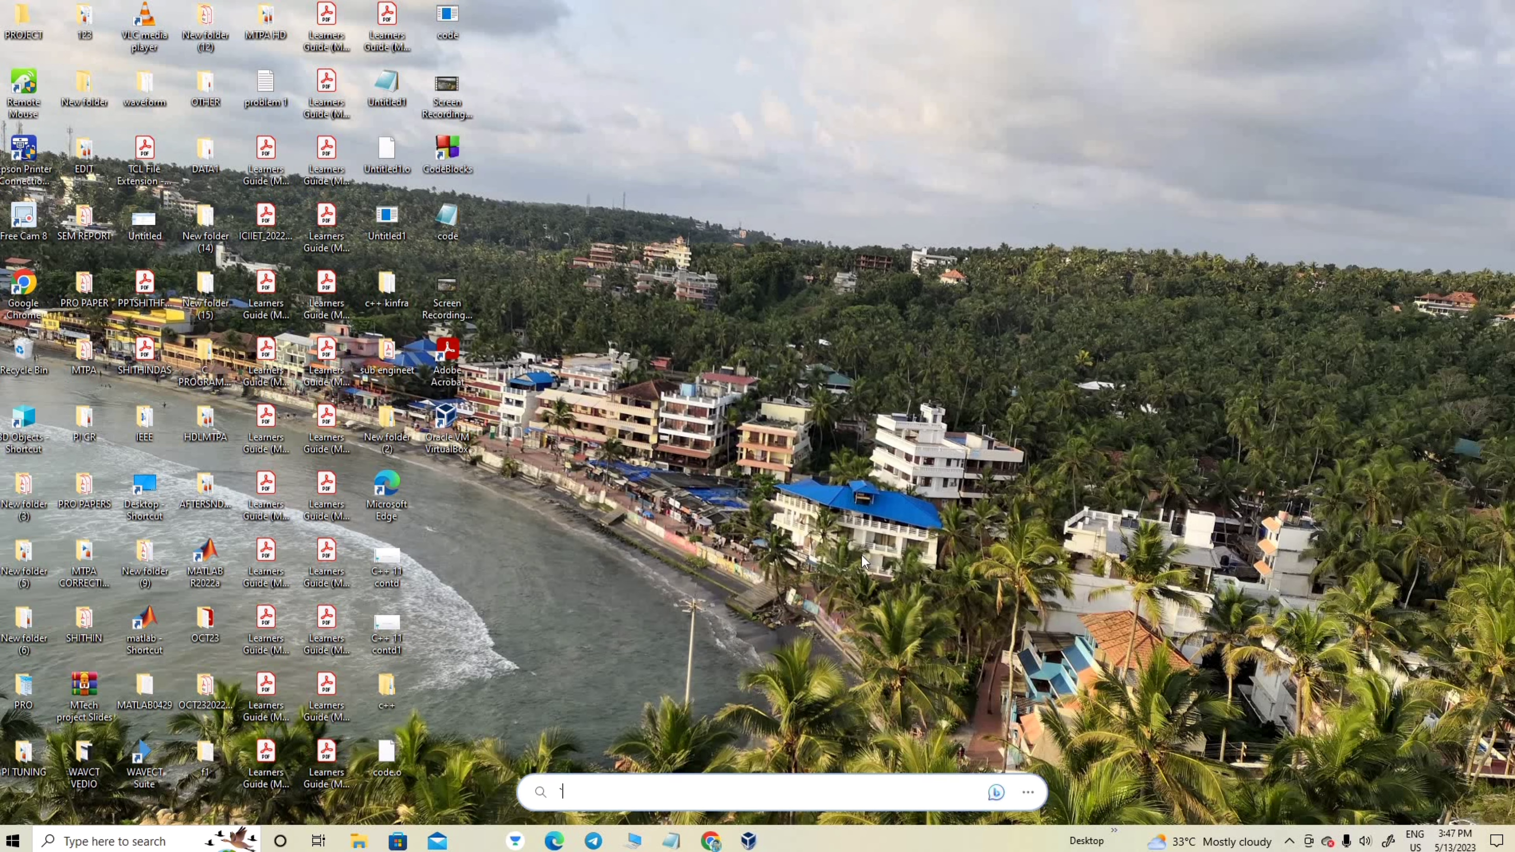
left_click(726, 844)
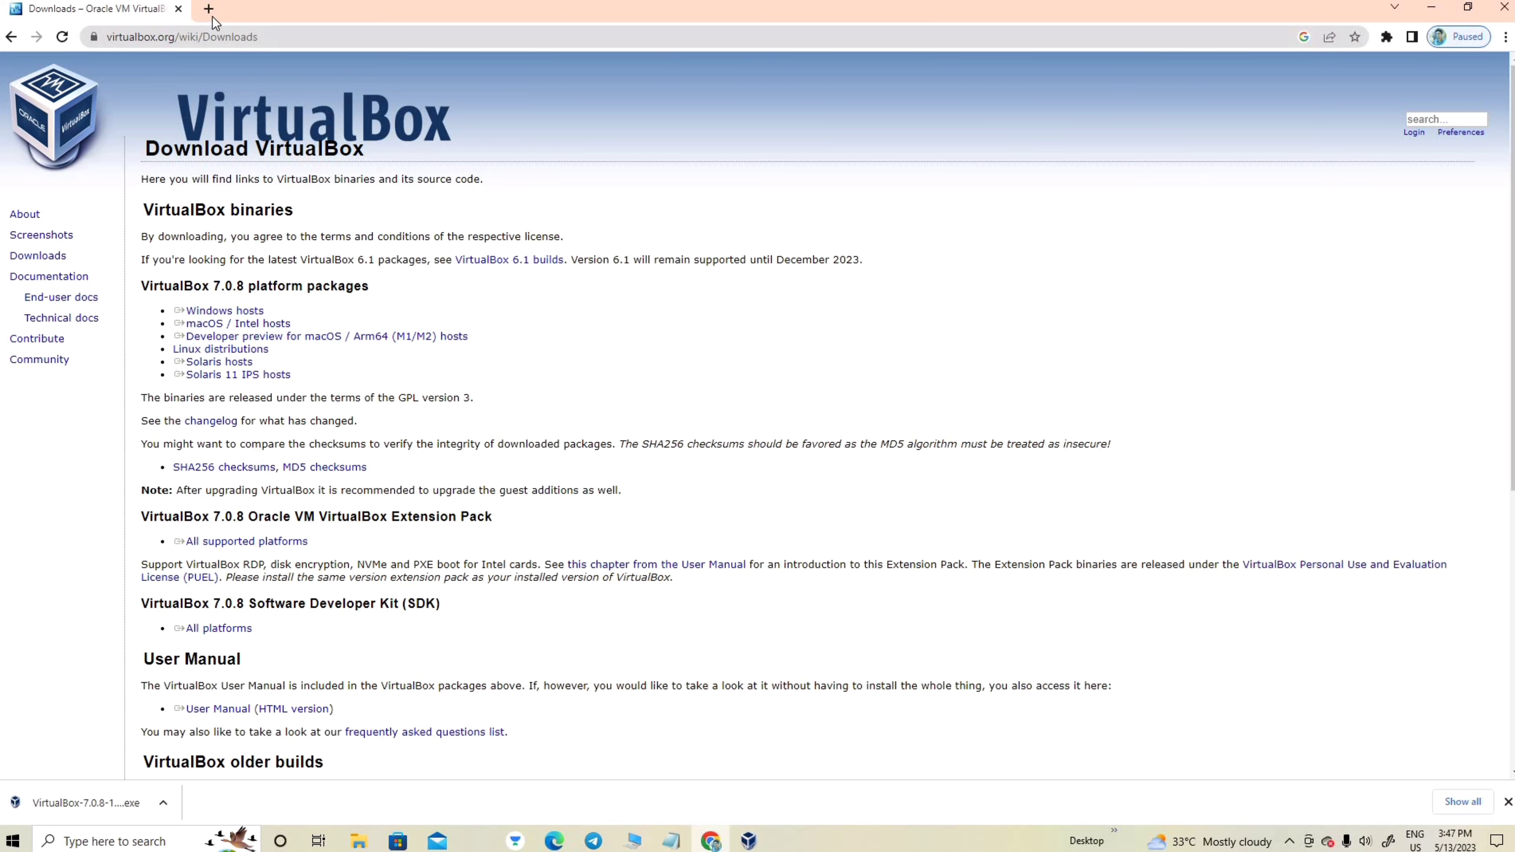
key("ctrl+t")
left_click(610, 307)
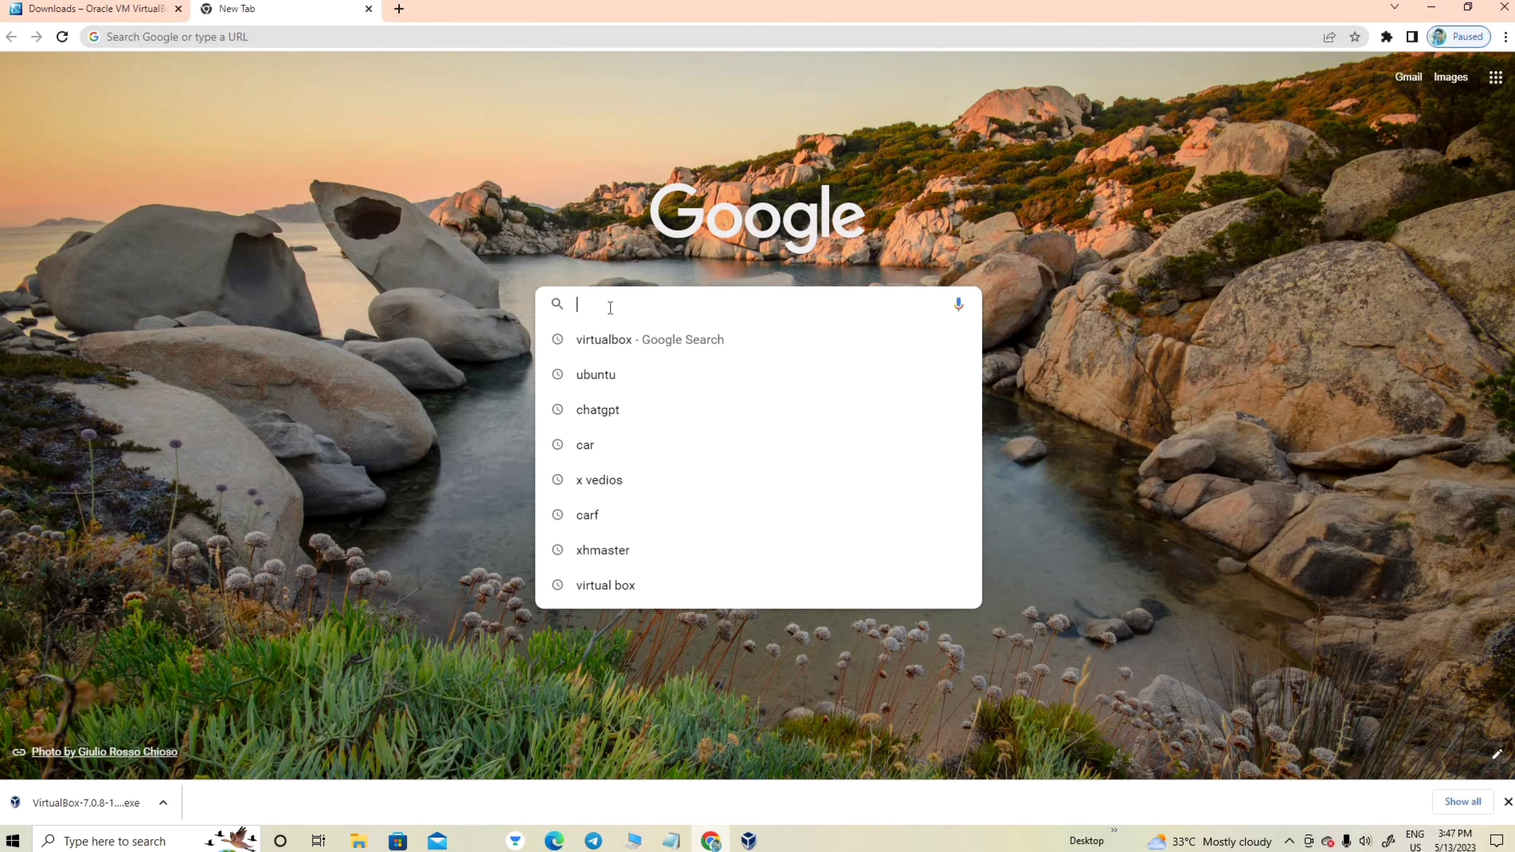
type("UBUNTU")
key("Return")
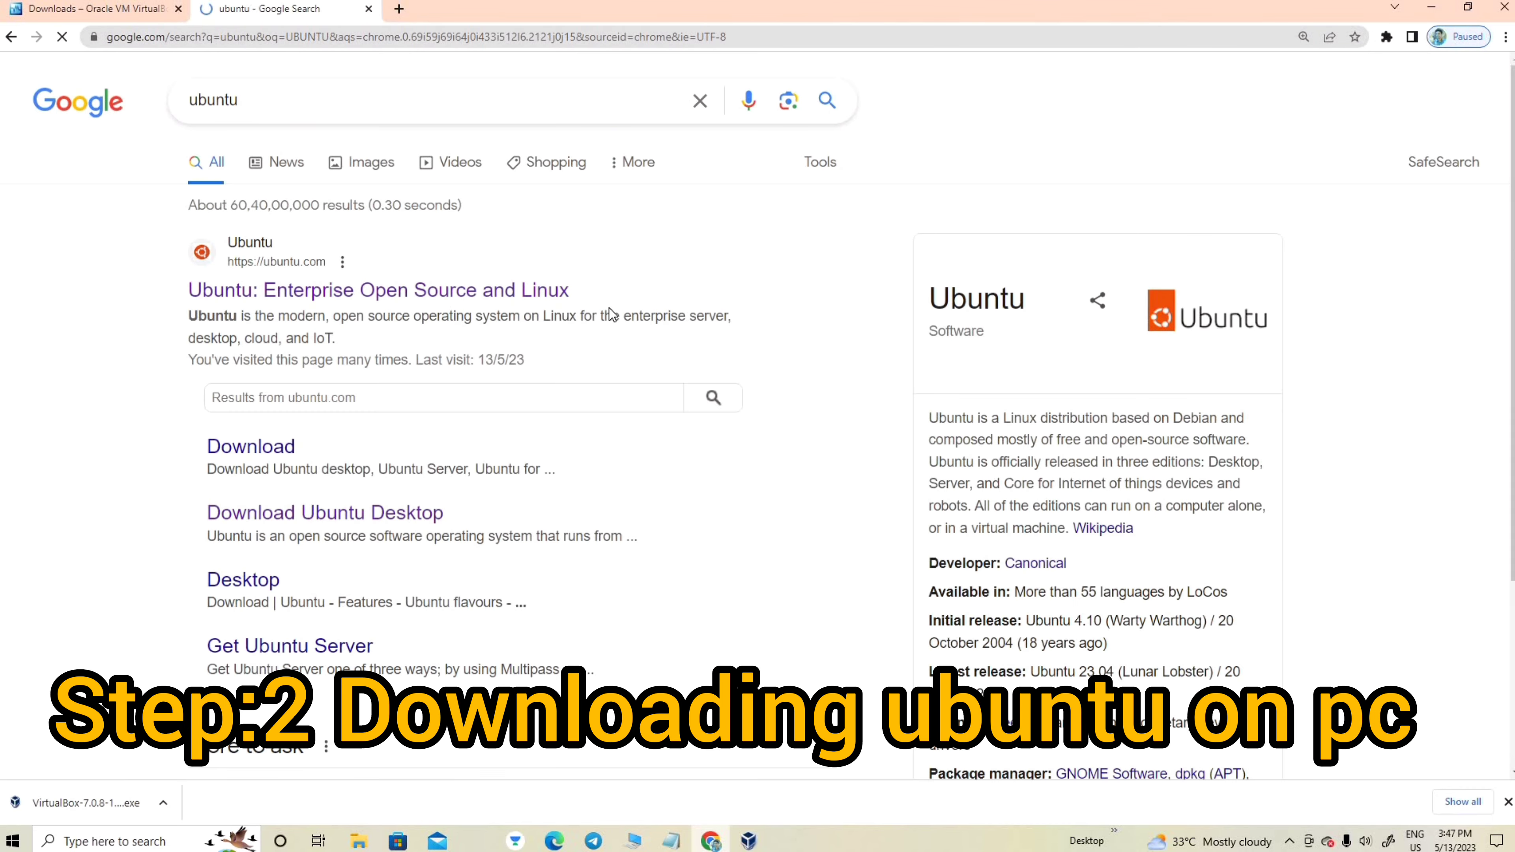
left_click(441, 292)
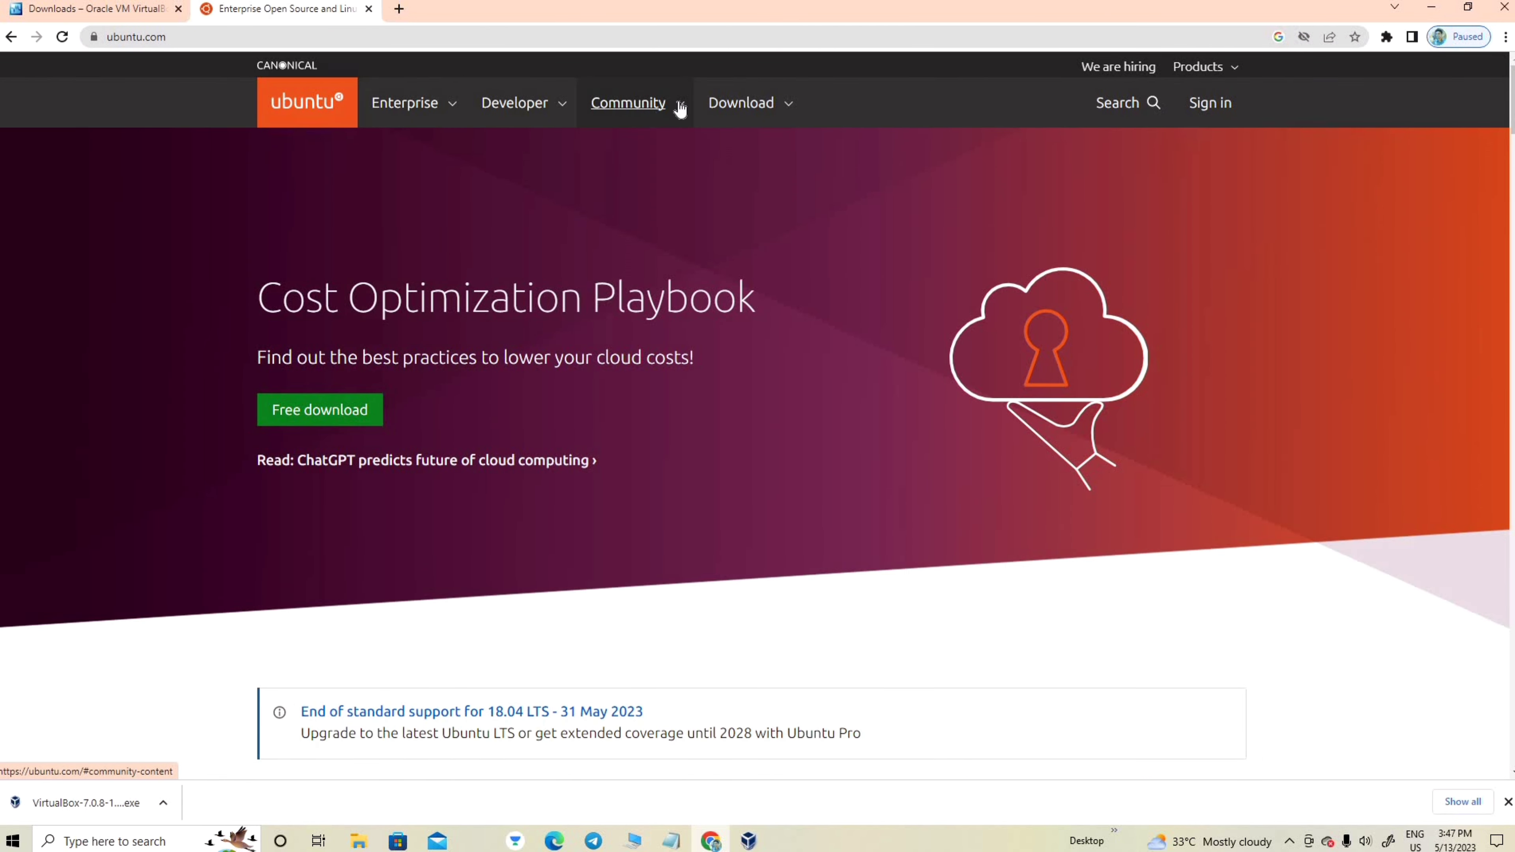
Go to the Ubuntu Desktop download page and start downloading Ubuntu 22.04.2 LTS.
left_click(757, 103)
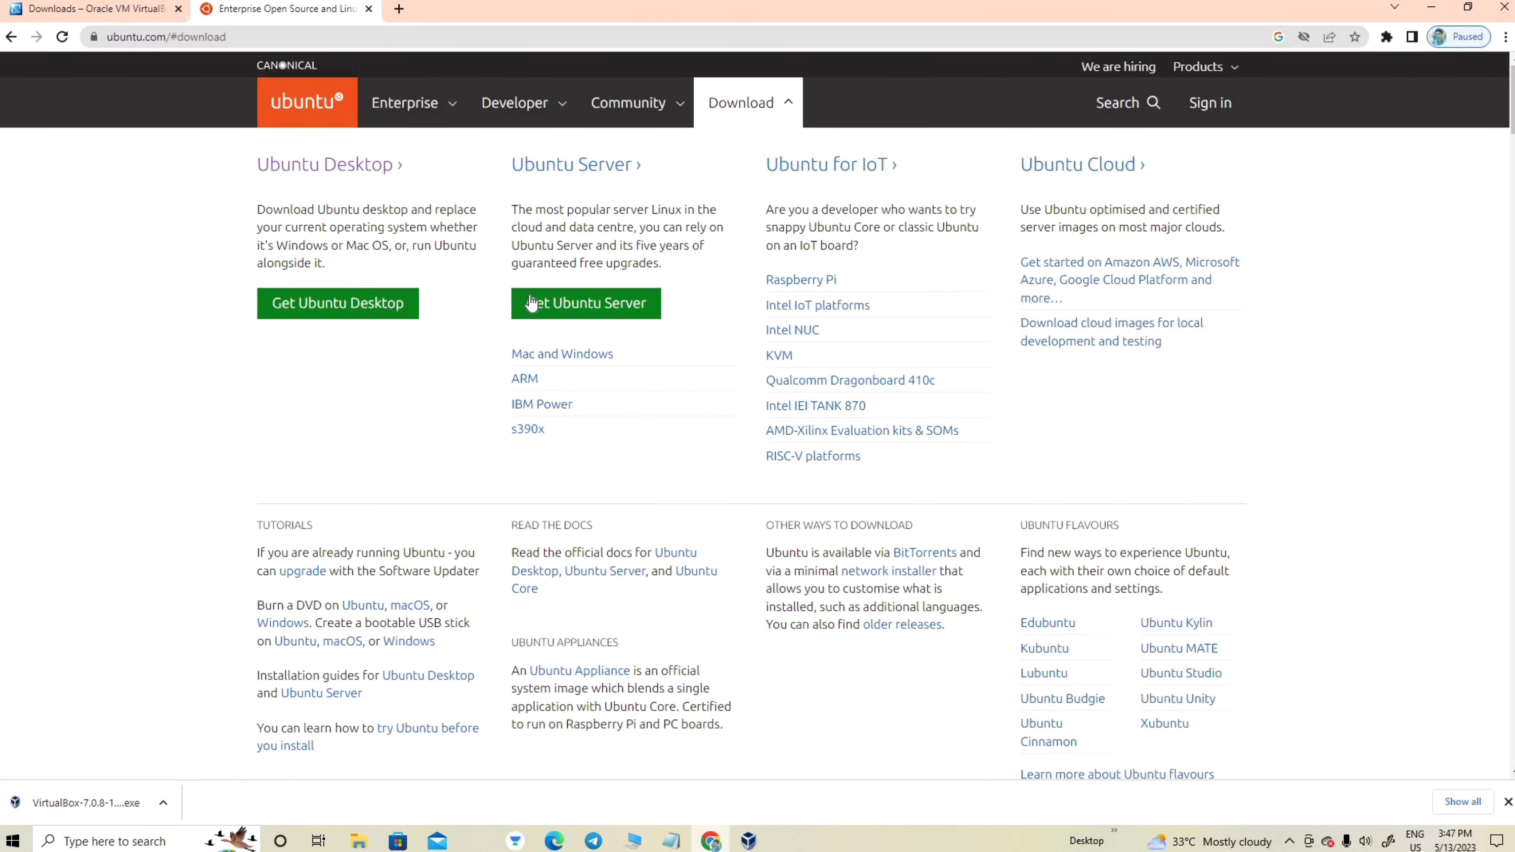
left_click(332, 305)
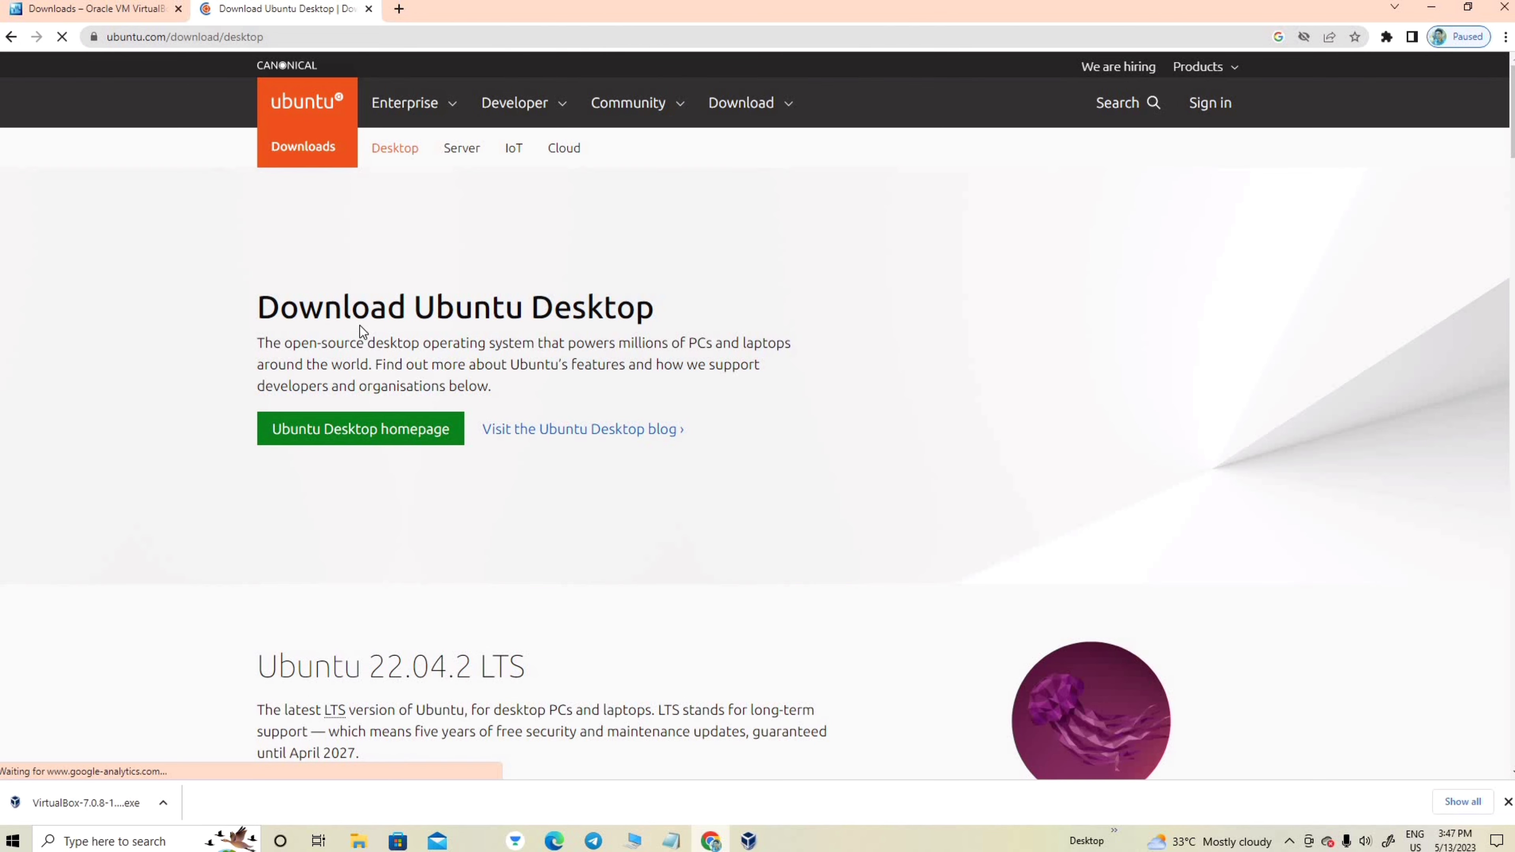
scroll(376, 356, "down", 2)
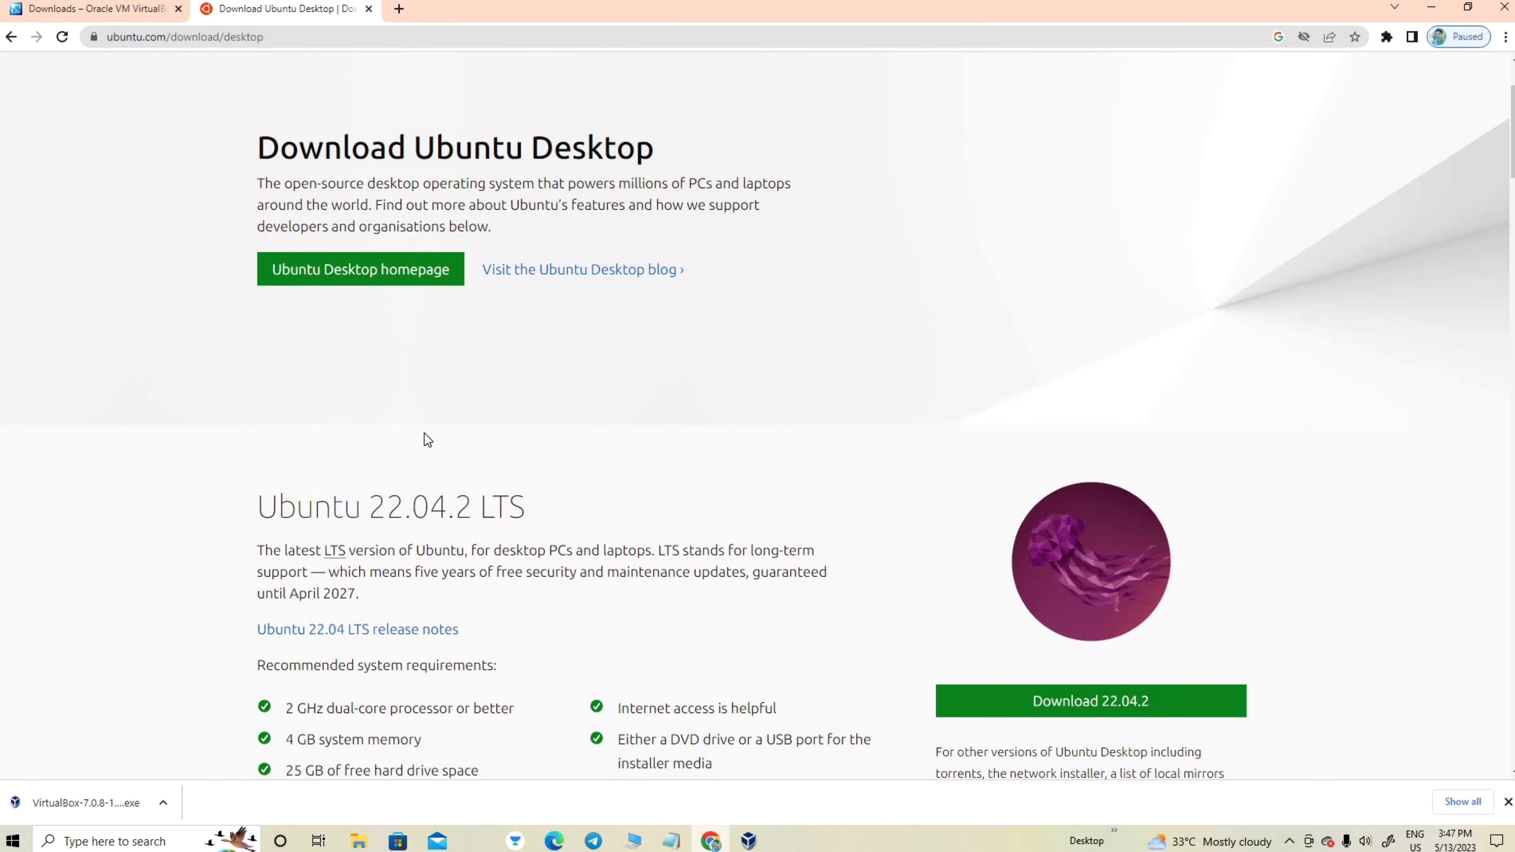
scroll(424, 433, "down", 1)
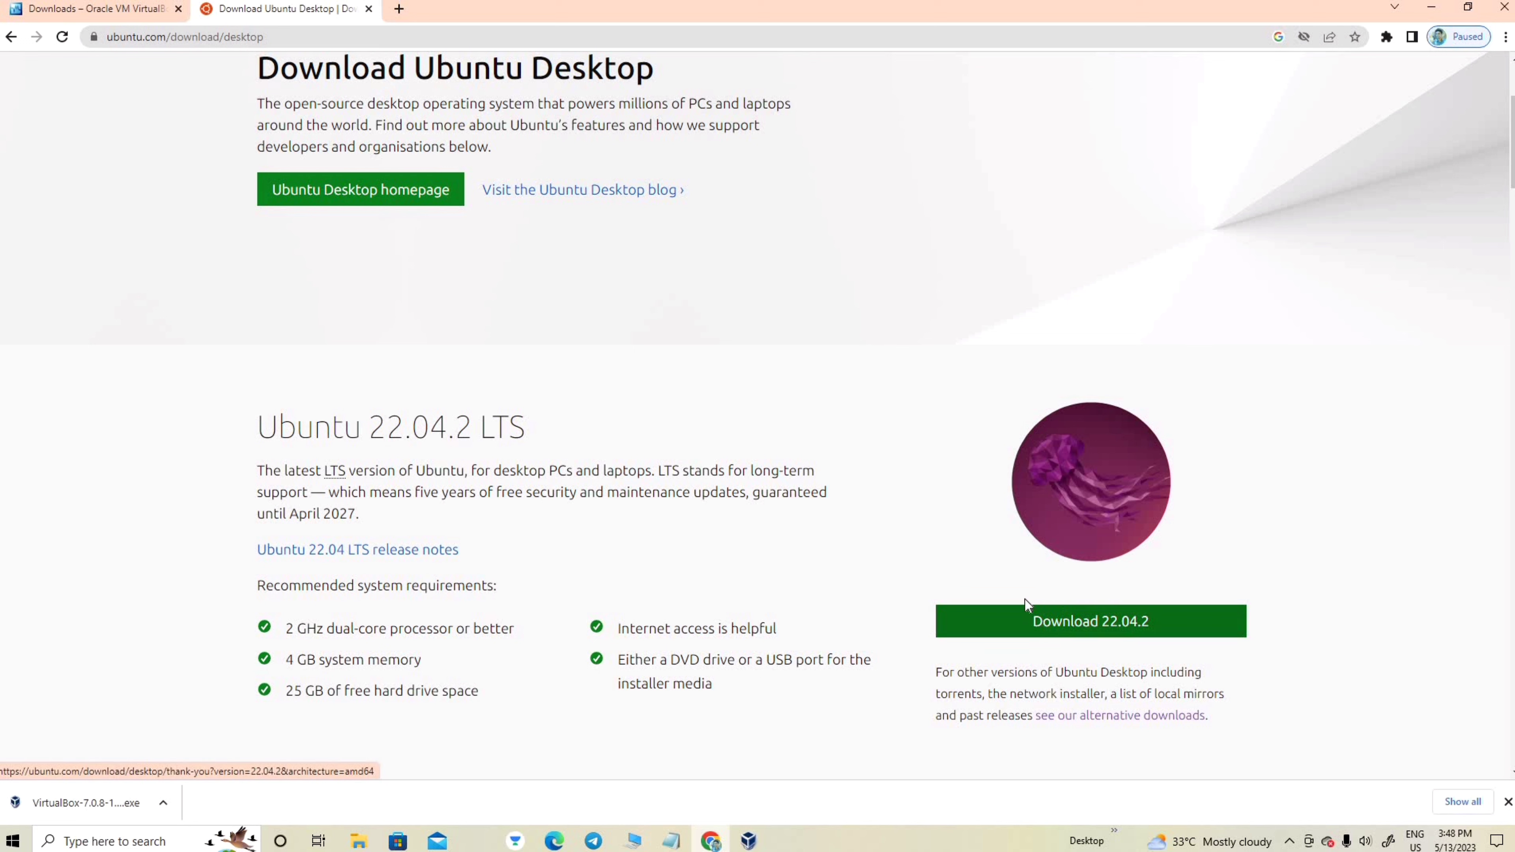
left_click(1038, 621)
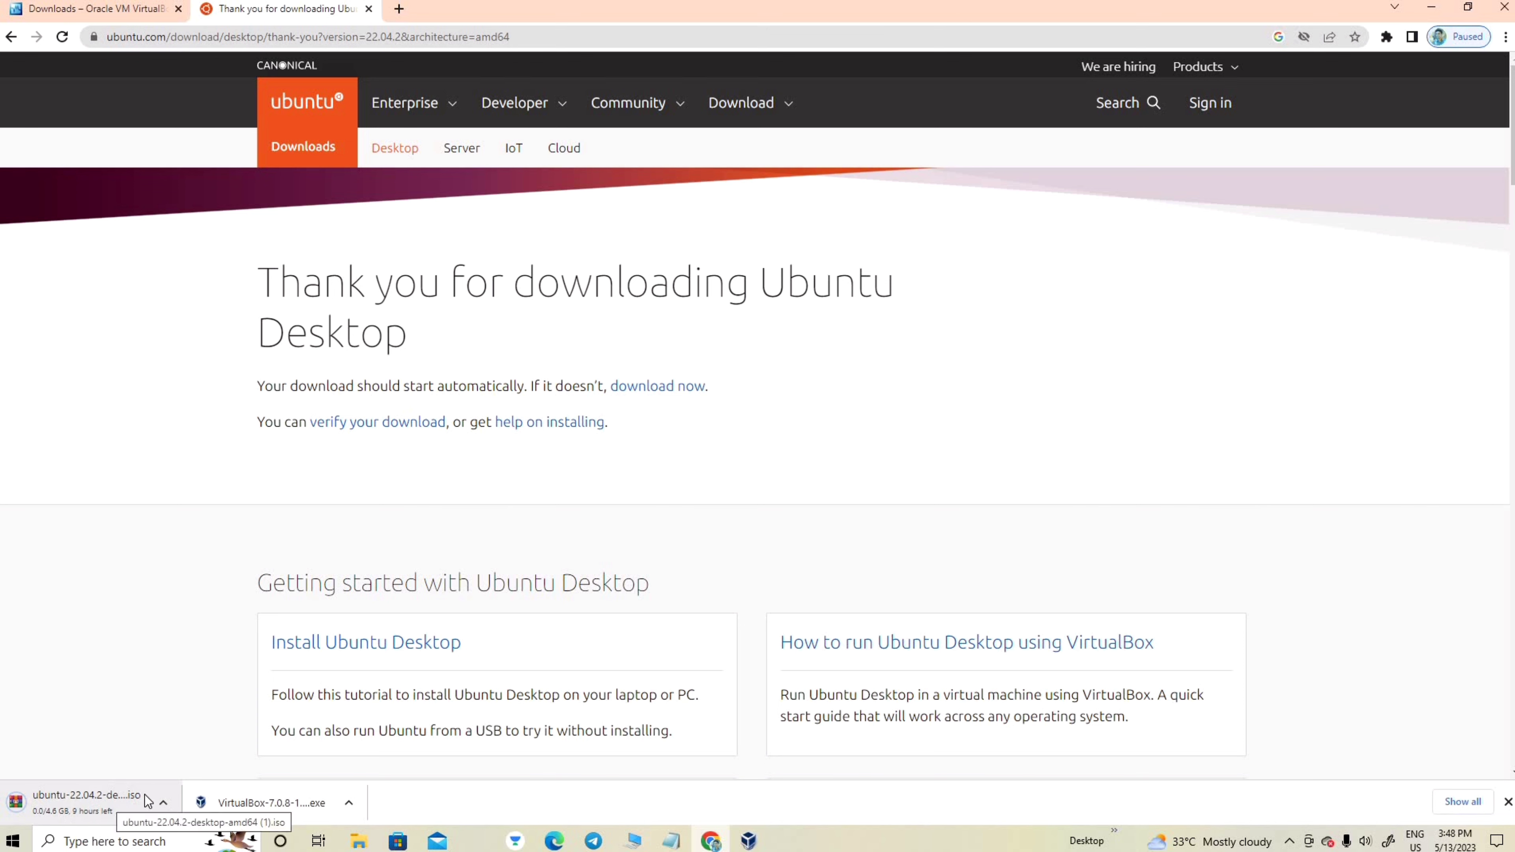
Cancel the running Ubuntu download and show the downloaded VirtualBox installer in its folder.
left_click(162, 802)
left_click(180, 777)
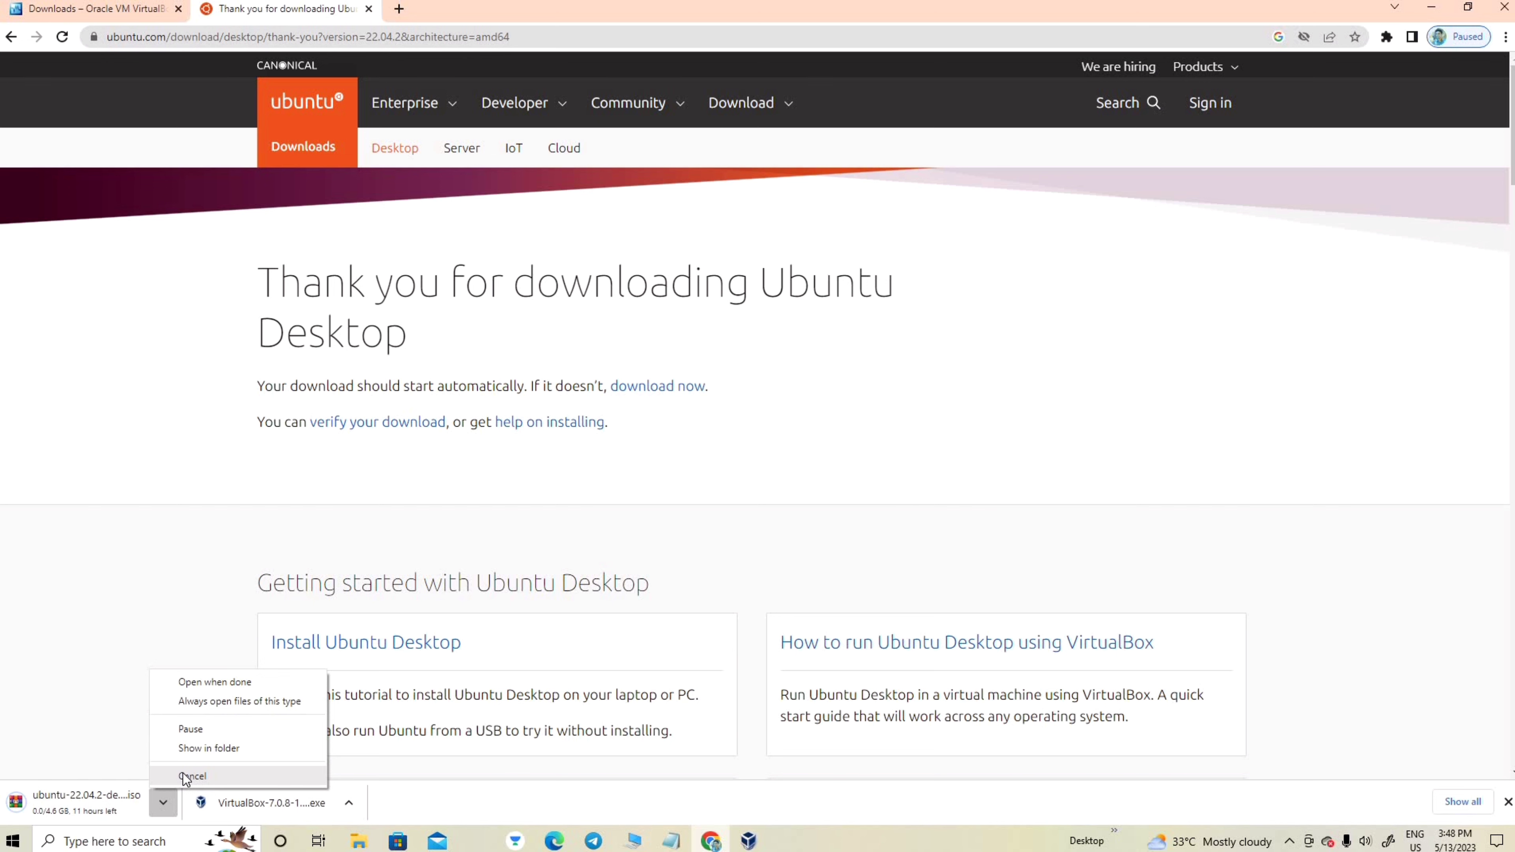
left_click(346, 799)
left_click(368, 749)
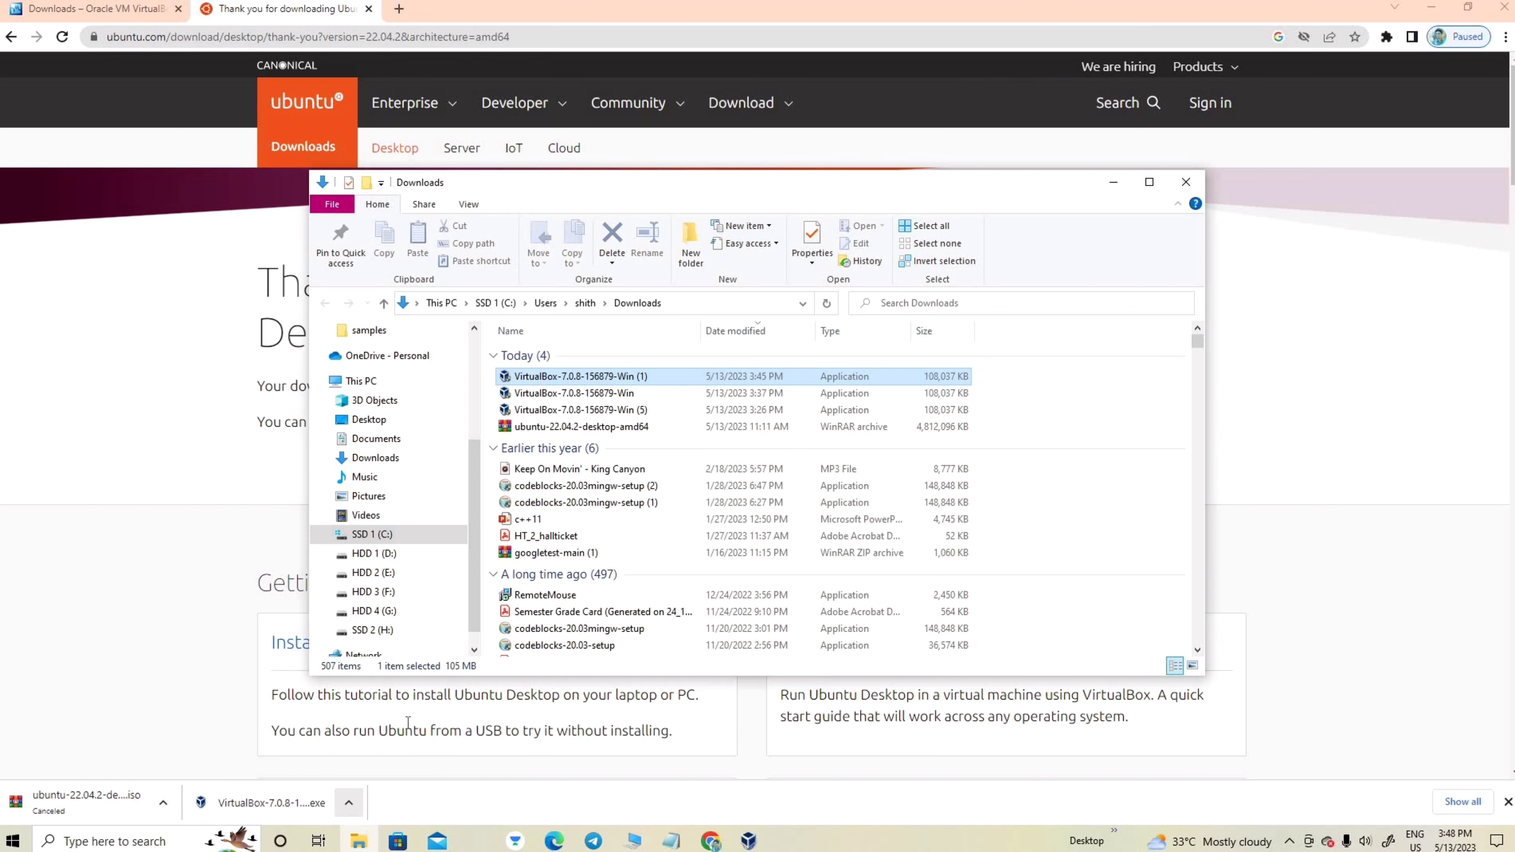
View the properties of ubuntu-22.04.2-desktop-amd64 in the Downloads folder, close them and minimize the folder window.
left_click(544, 428)
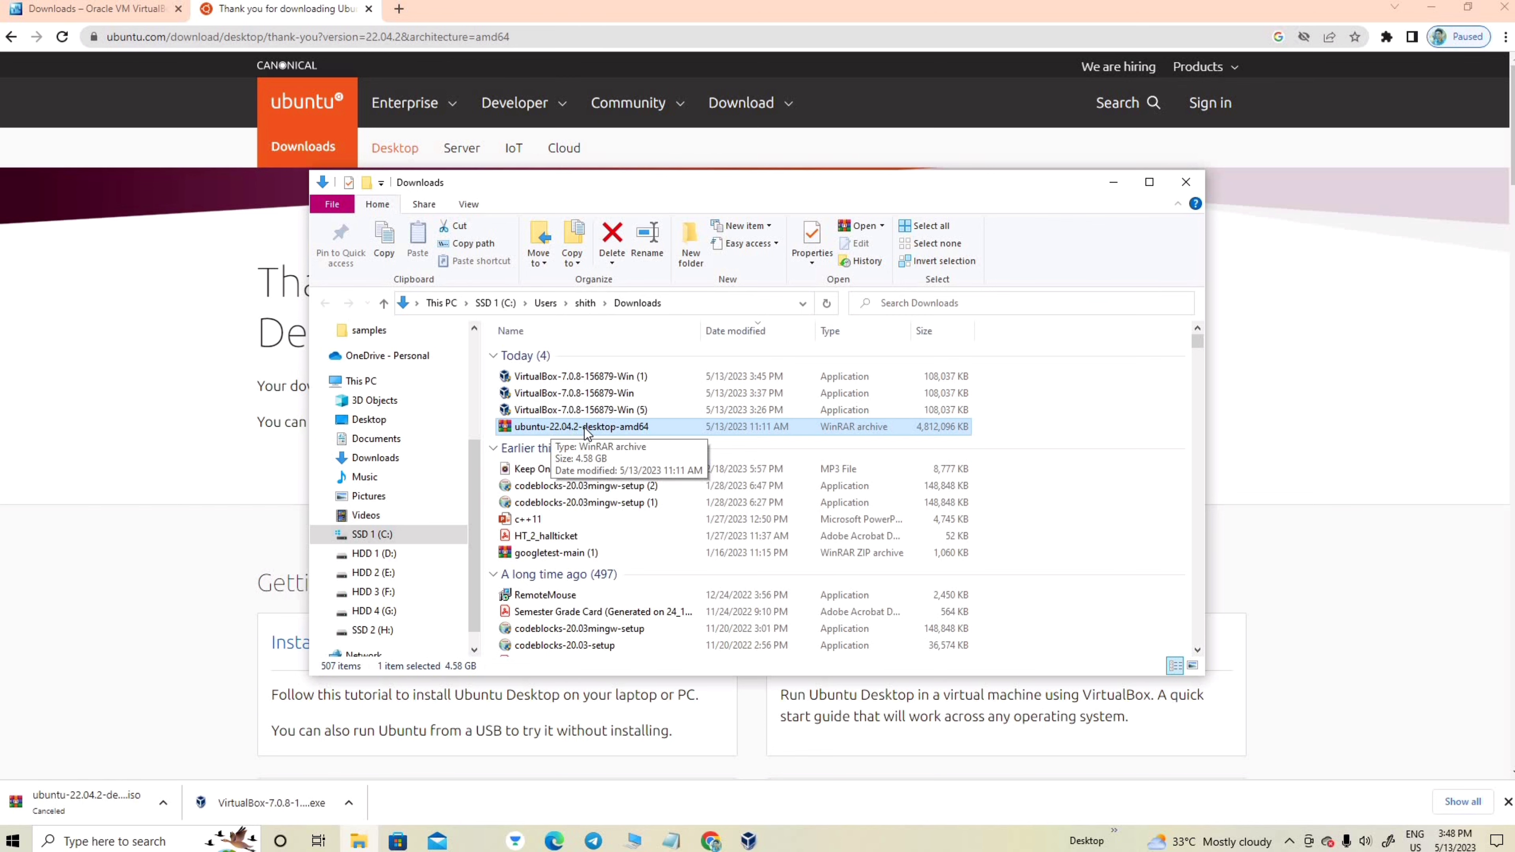
right_click(604, 426)
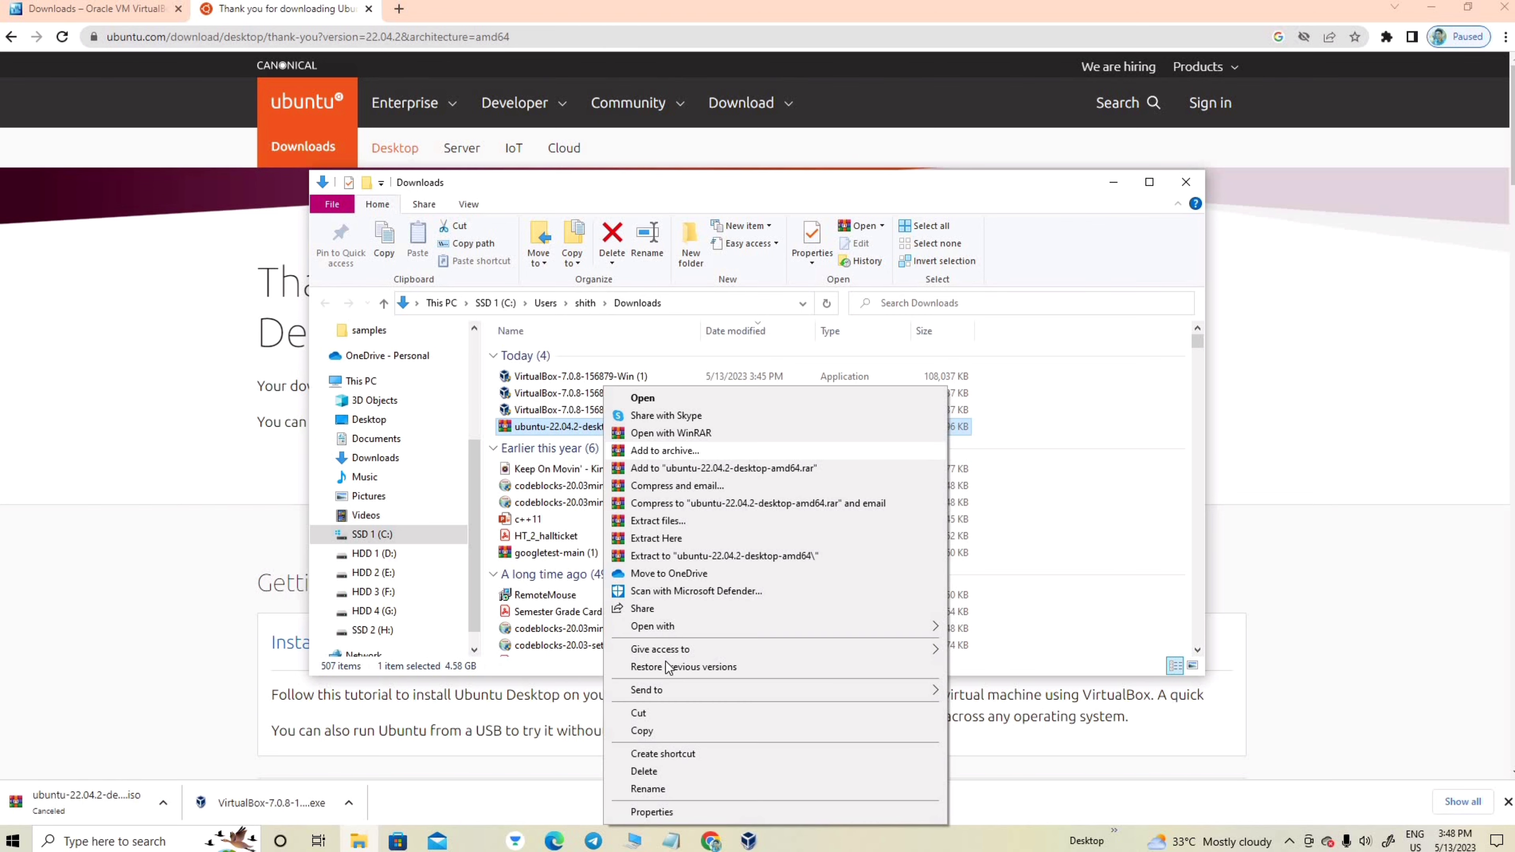
left_click(668, 811)
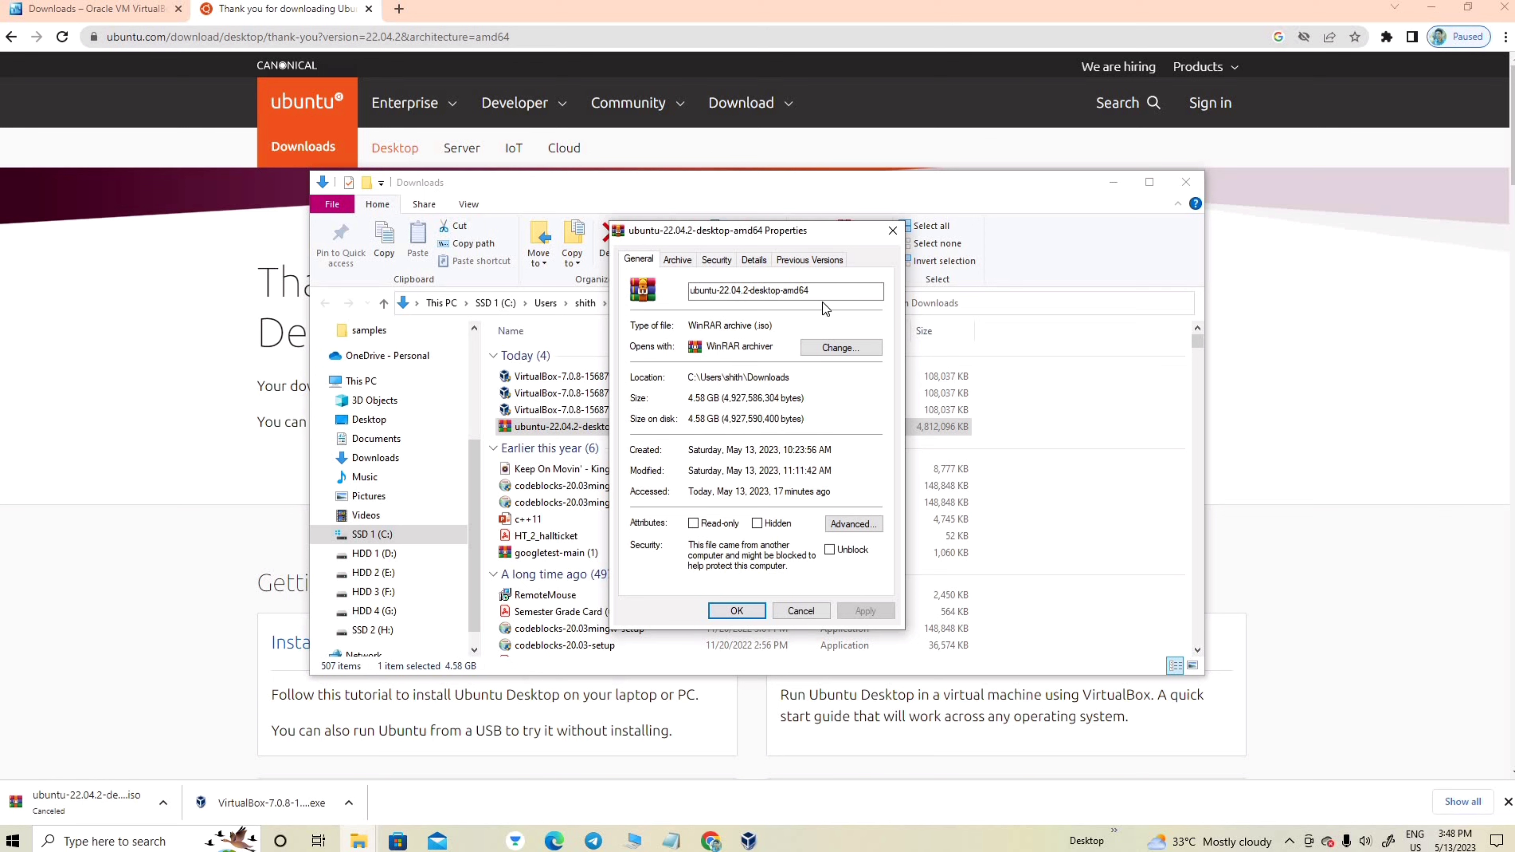
left_click(892, 230)
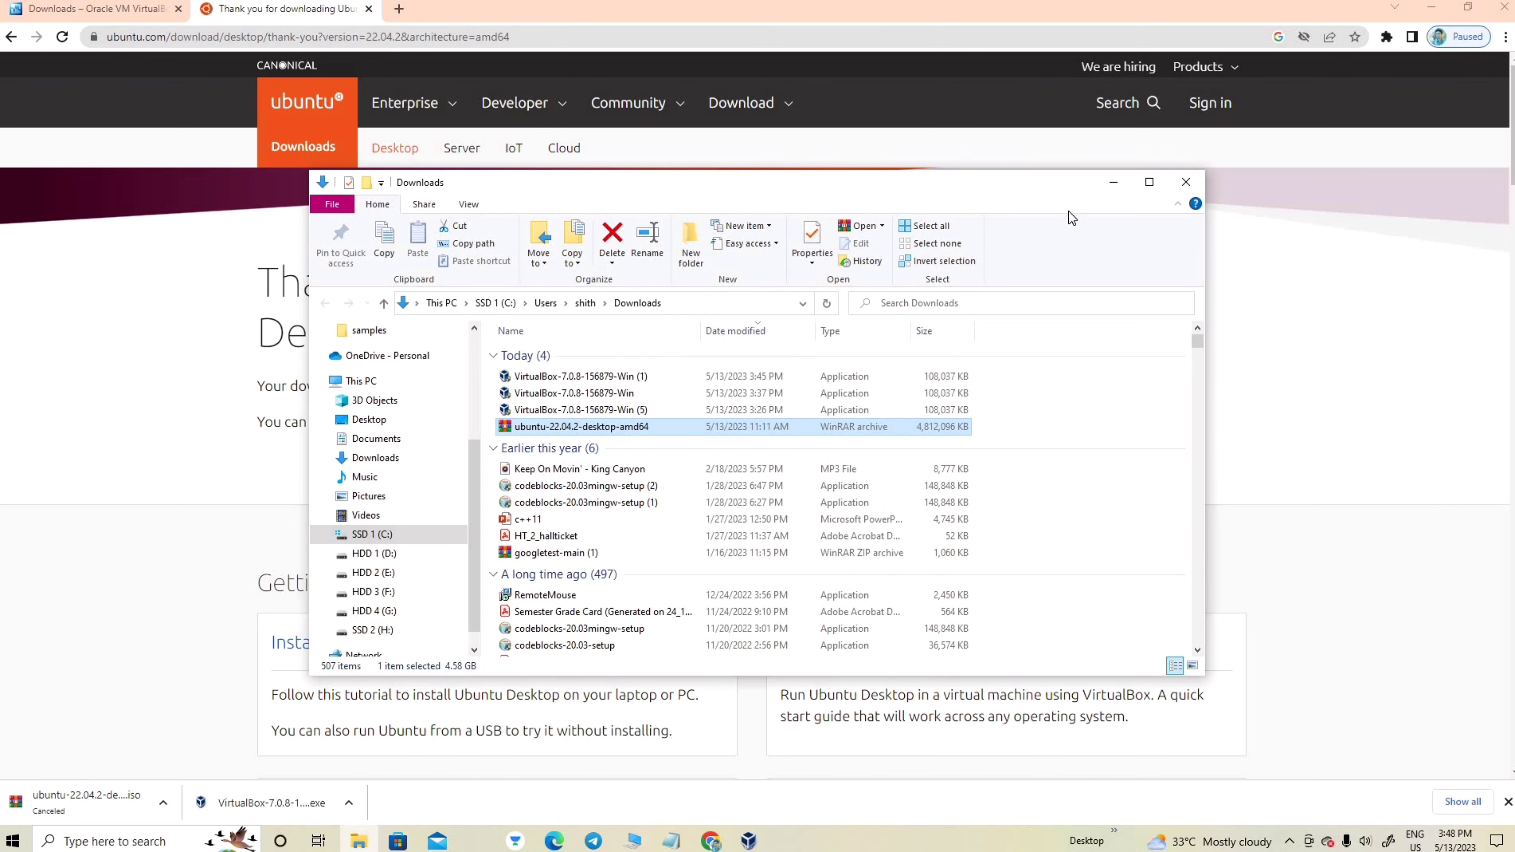
left_click(1114, 183)
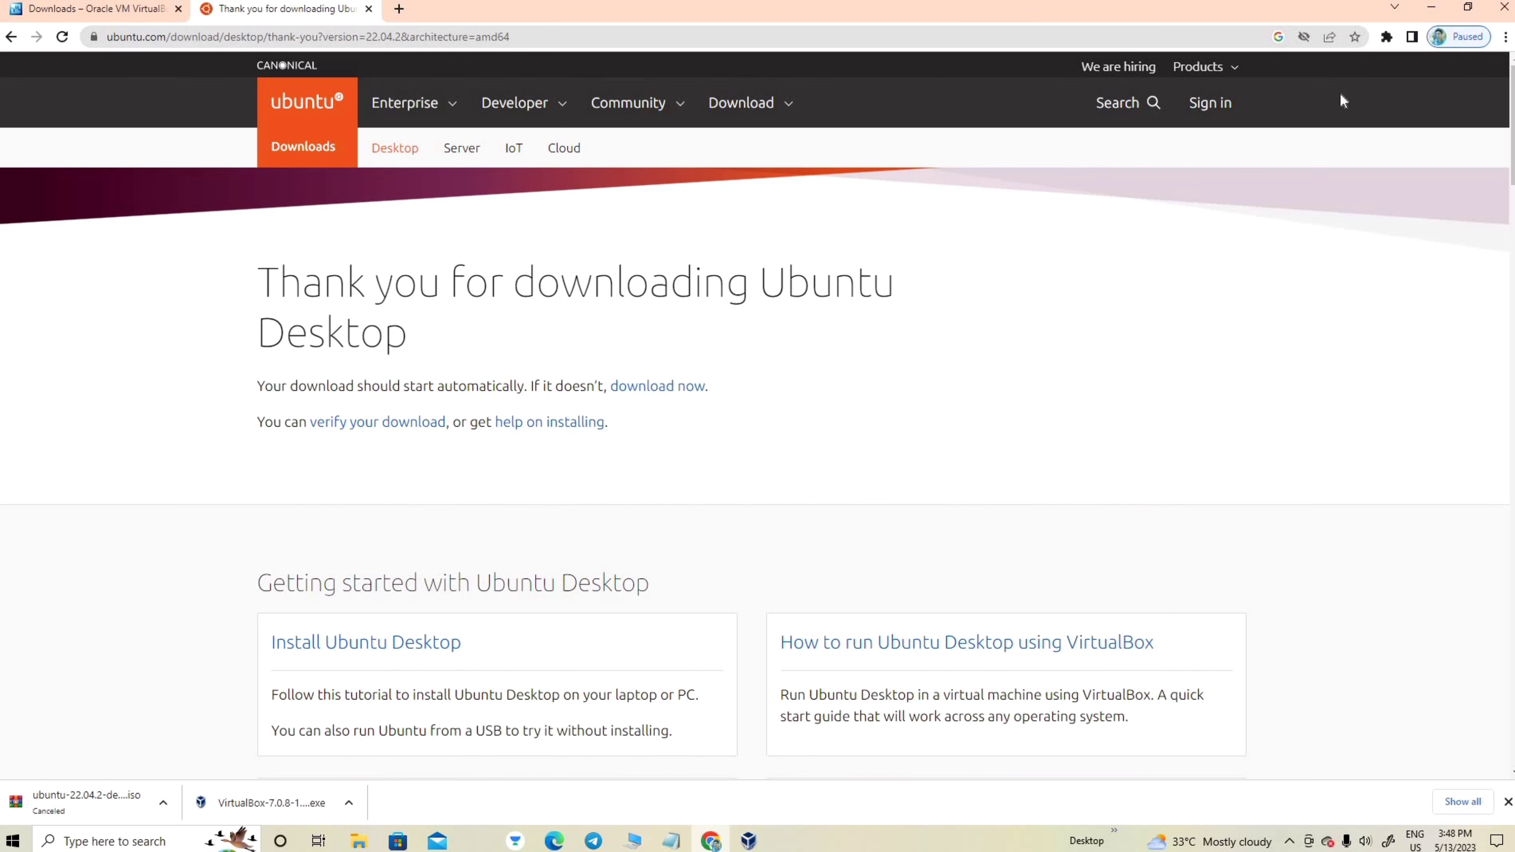
Minimize Chrome, bring up the running VirtualBox Manager and close it.
left_click(1442, 11)
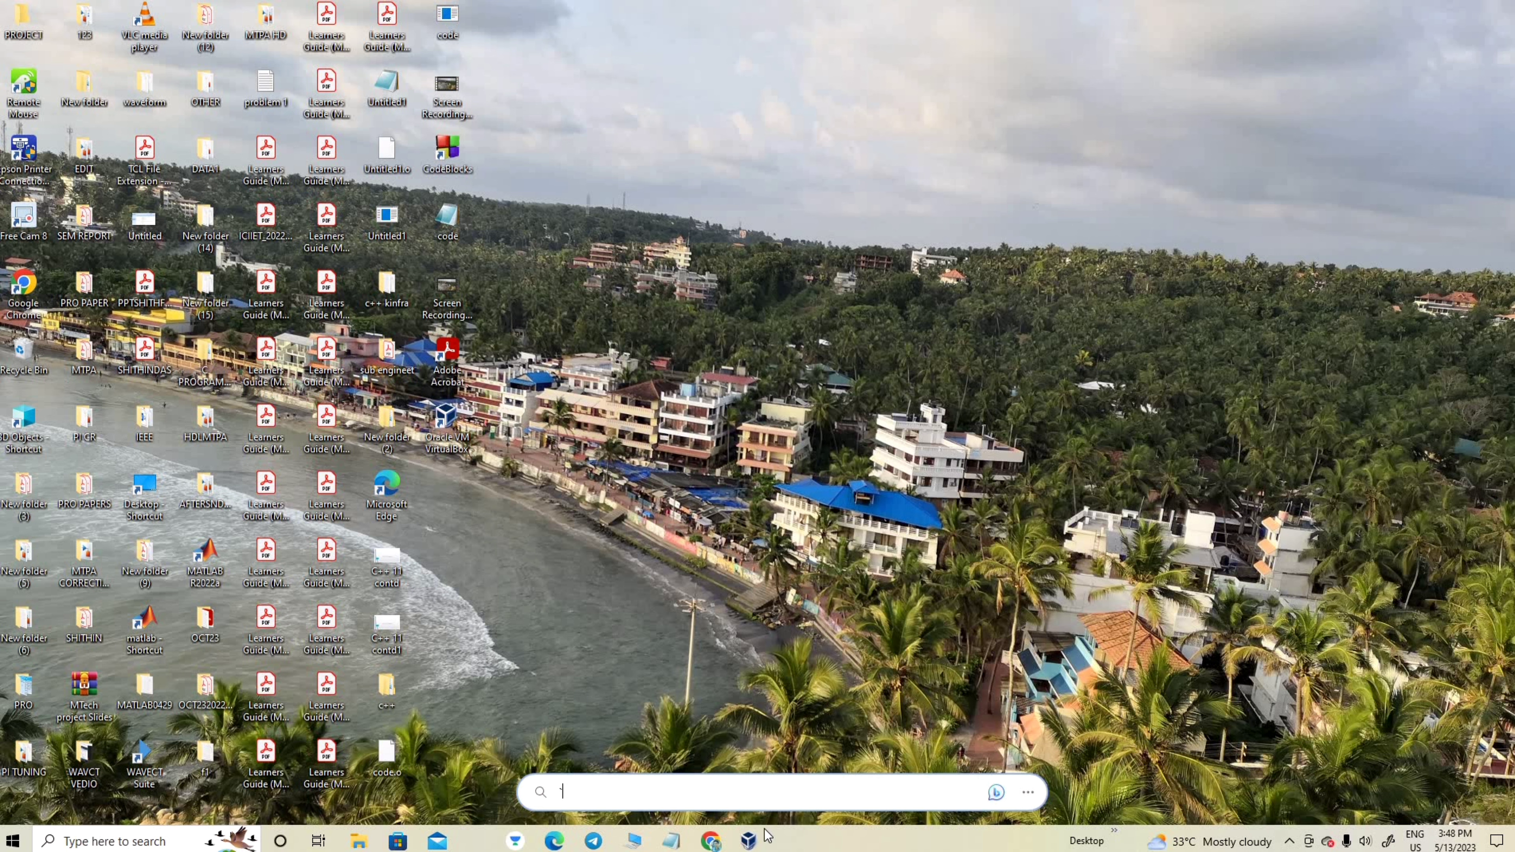
left_click(753, 839)
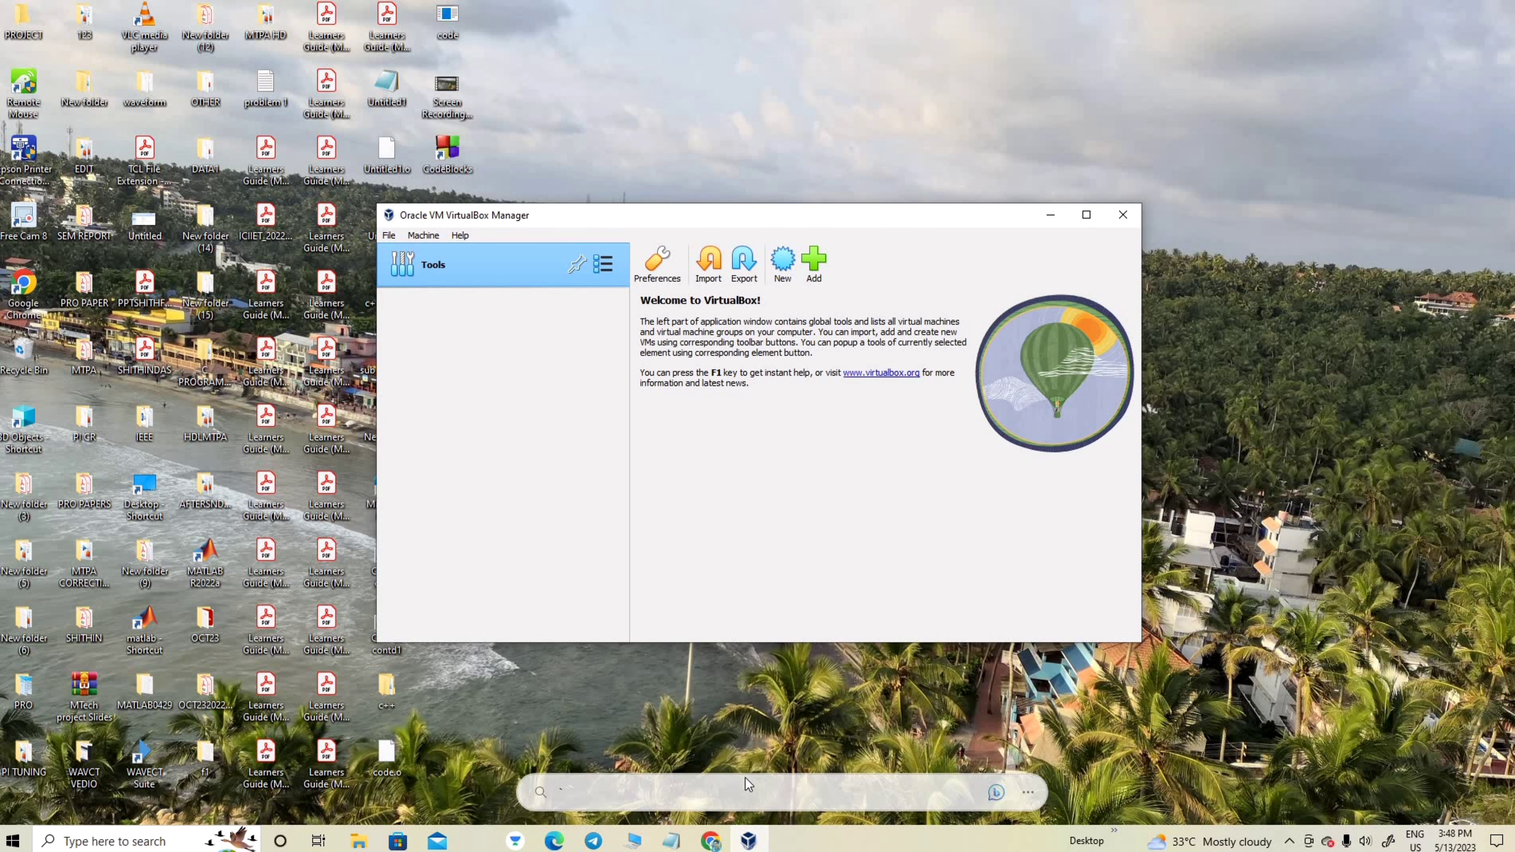
left_click(1124, 216)
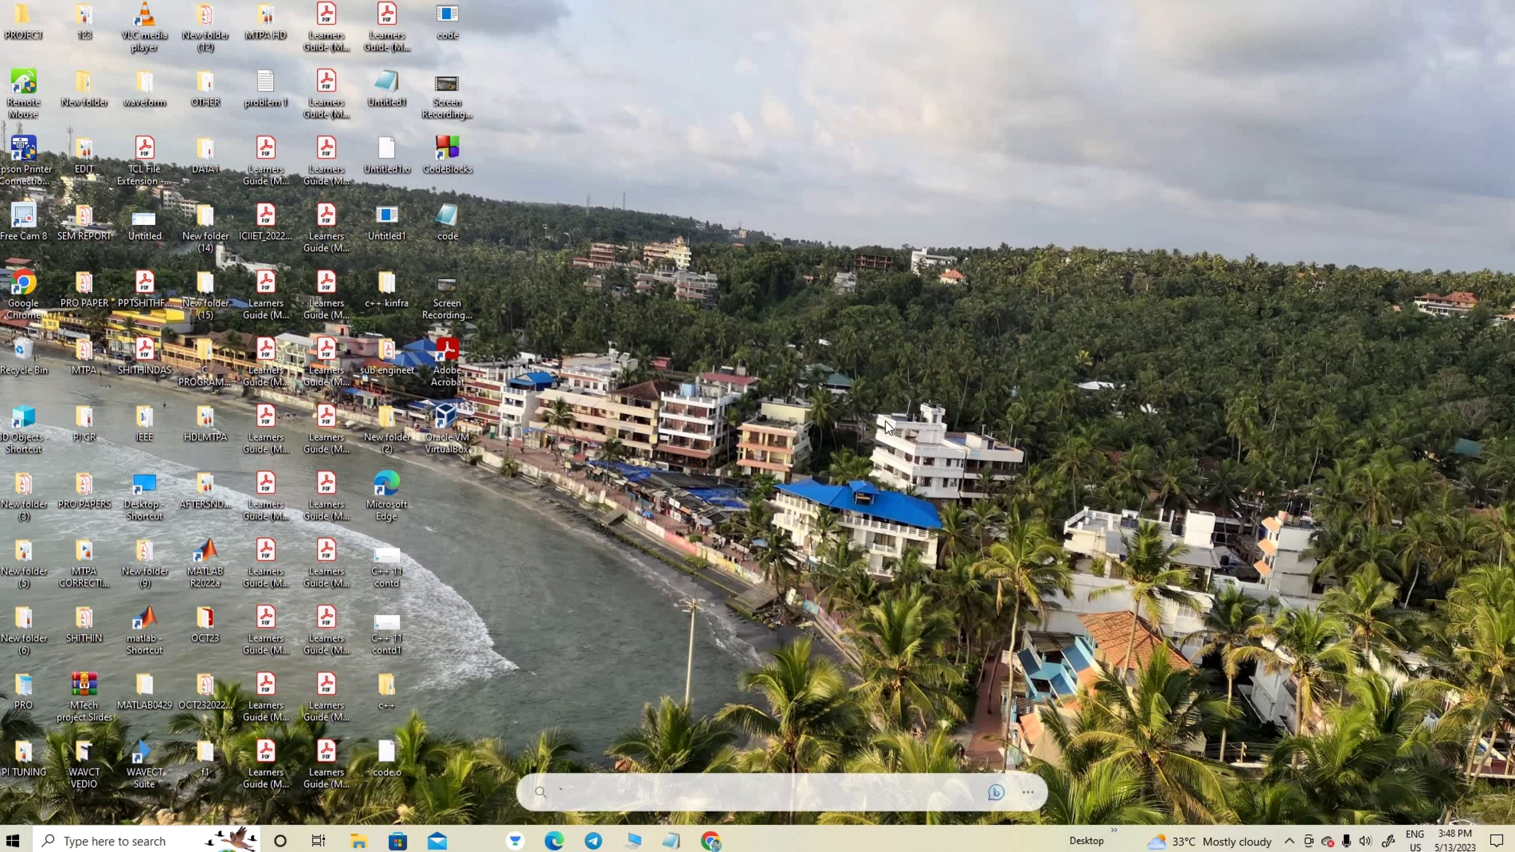
Search Windows for "or", start Oracle VM VirtualBox and maximize its window.
left_click(135, 842)
type("or")
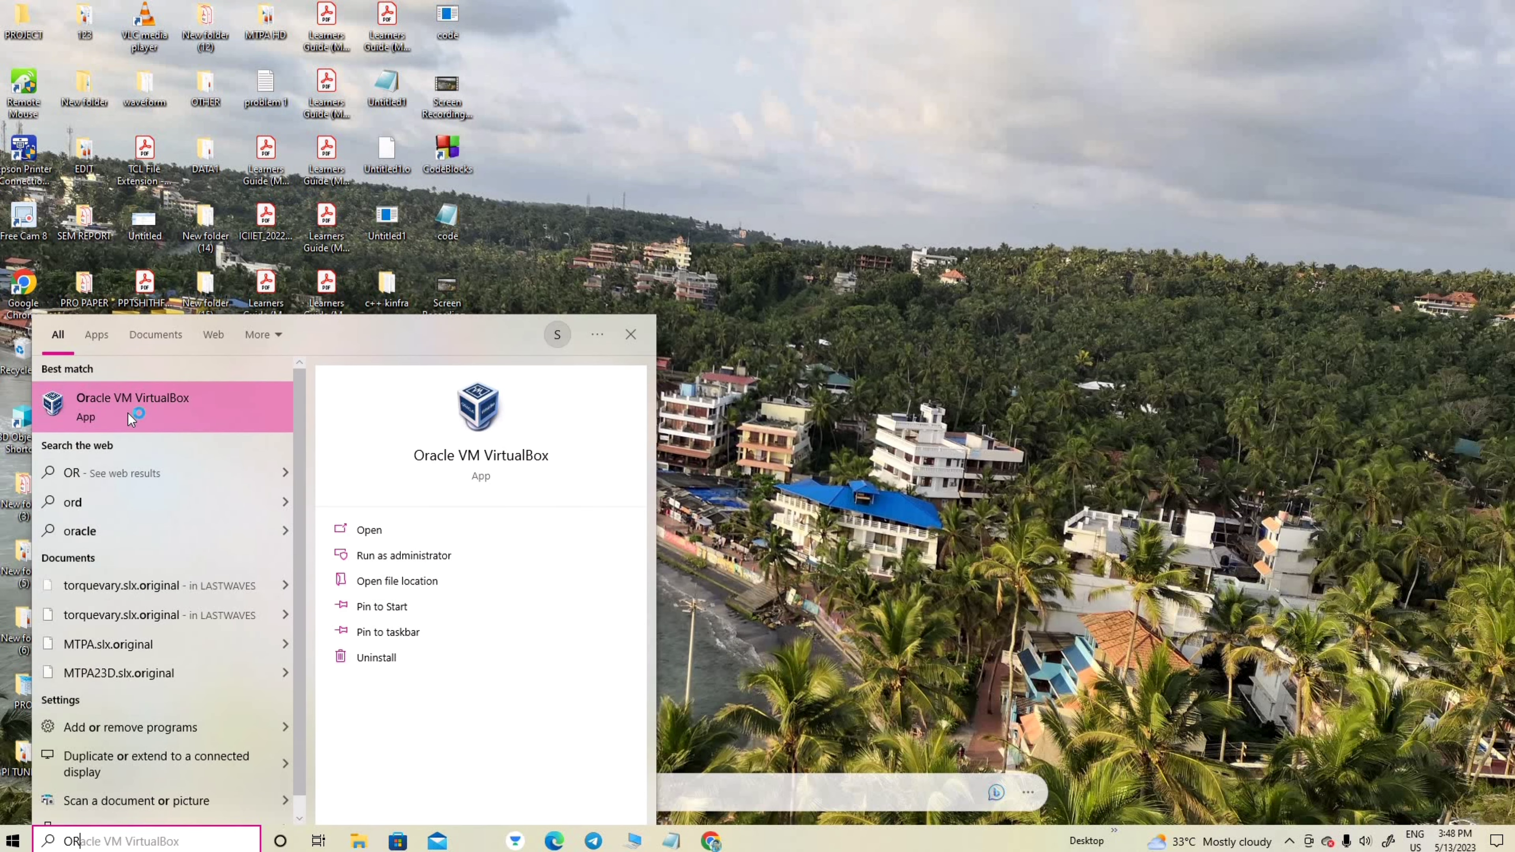
key("Escape")
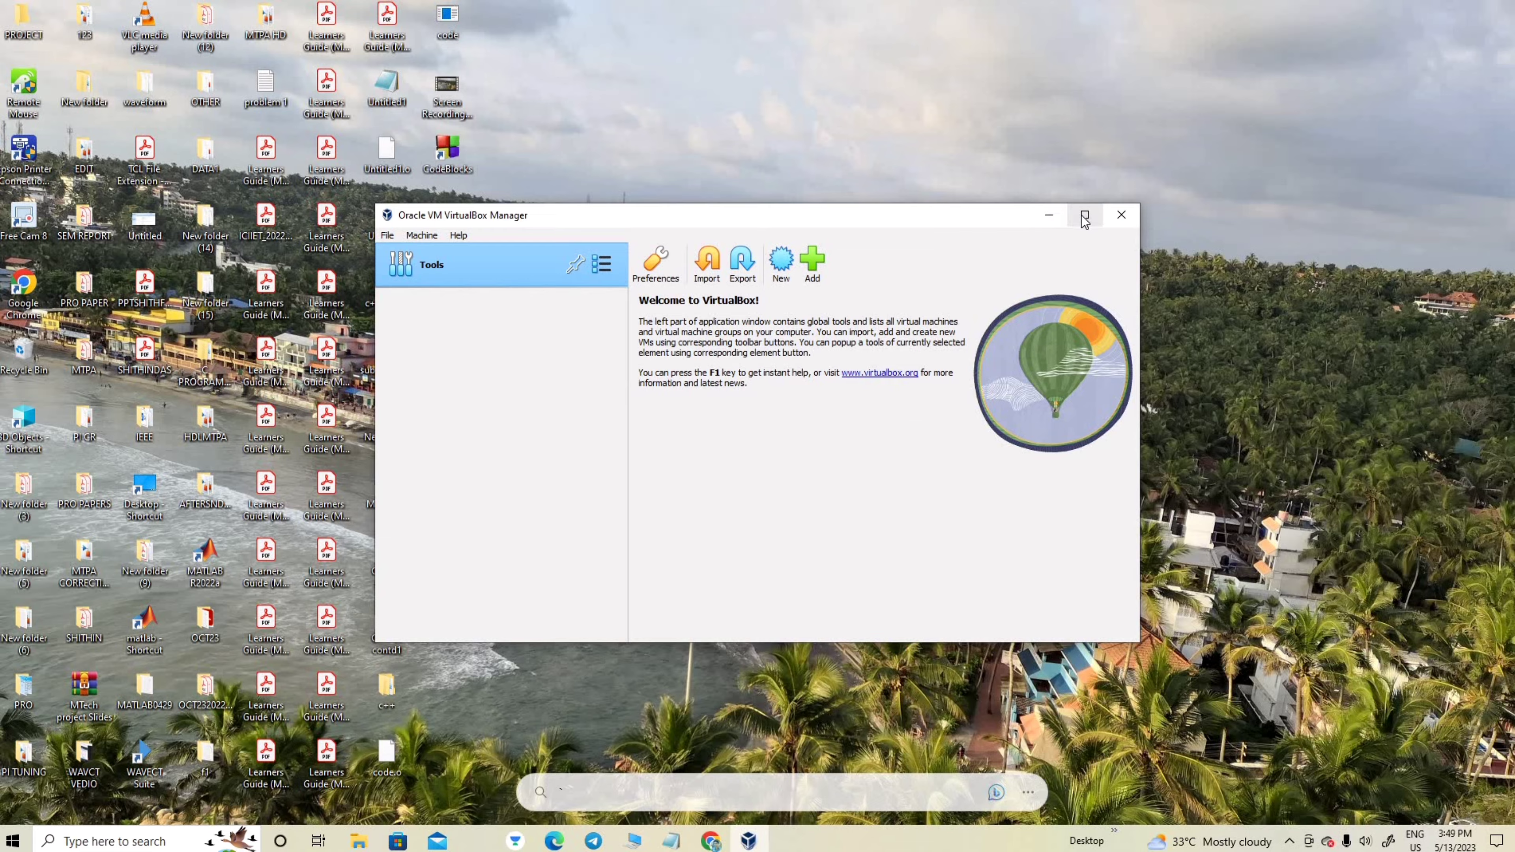
left_click(1083, 216)
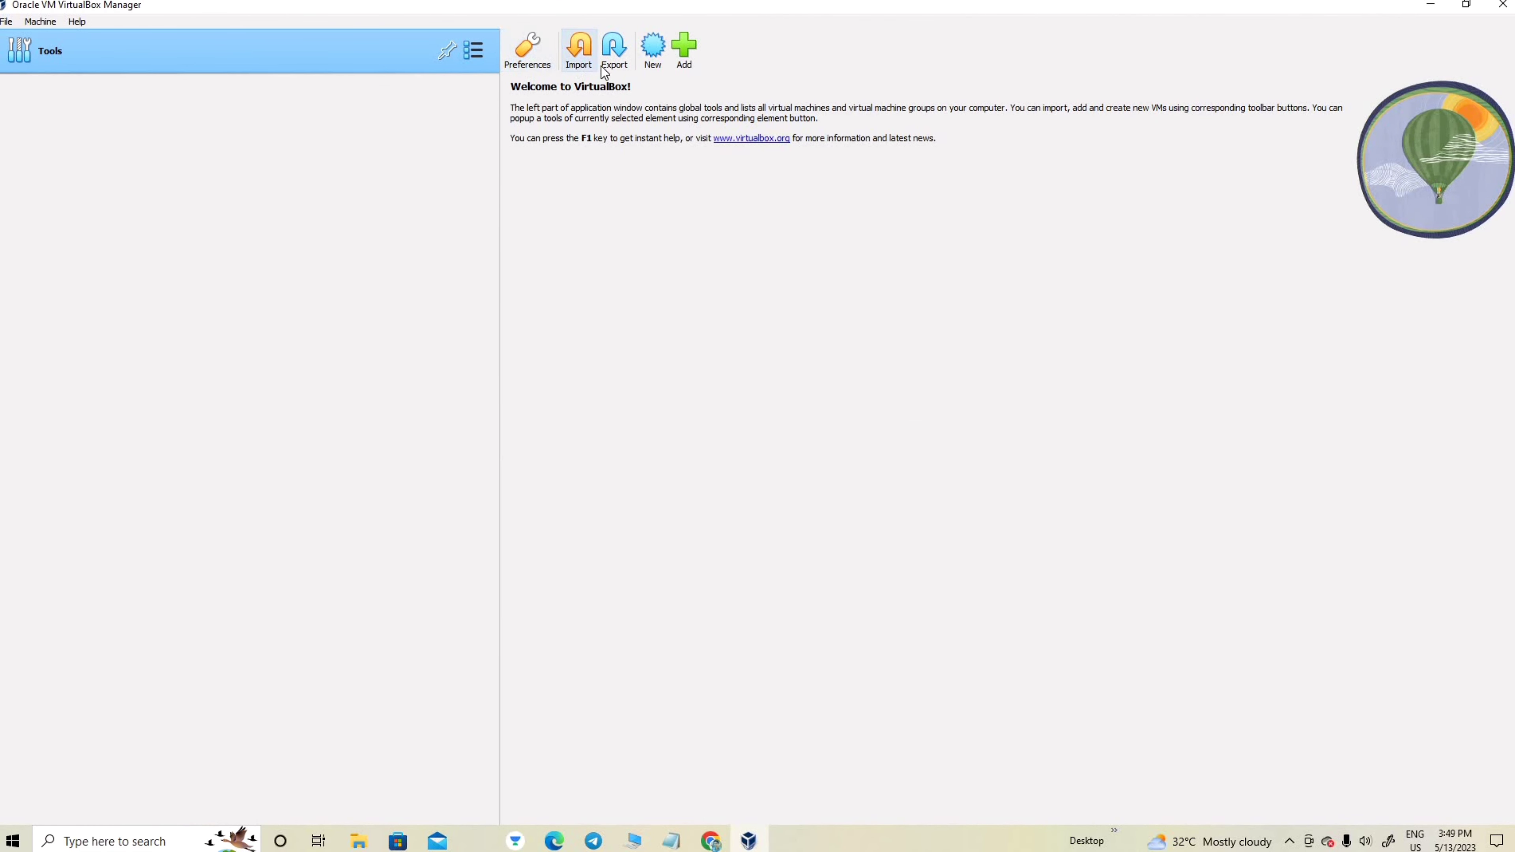
Start creating a new virtual machine and name it LINUX.
left_click(673, 58)
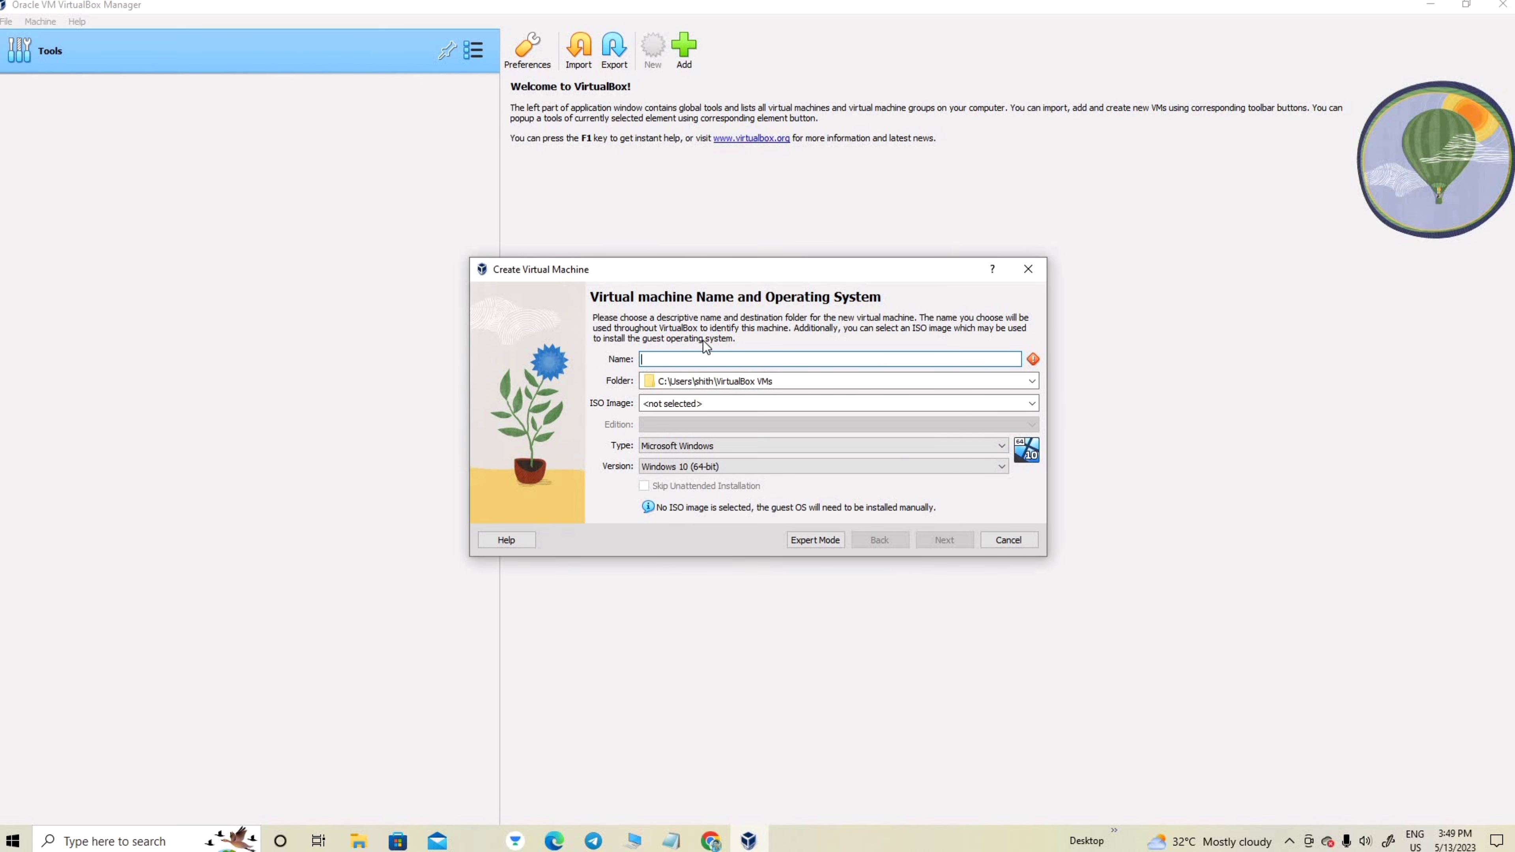
type("L")
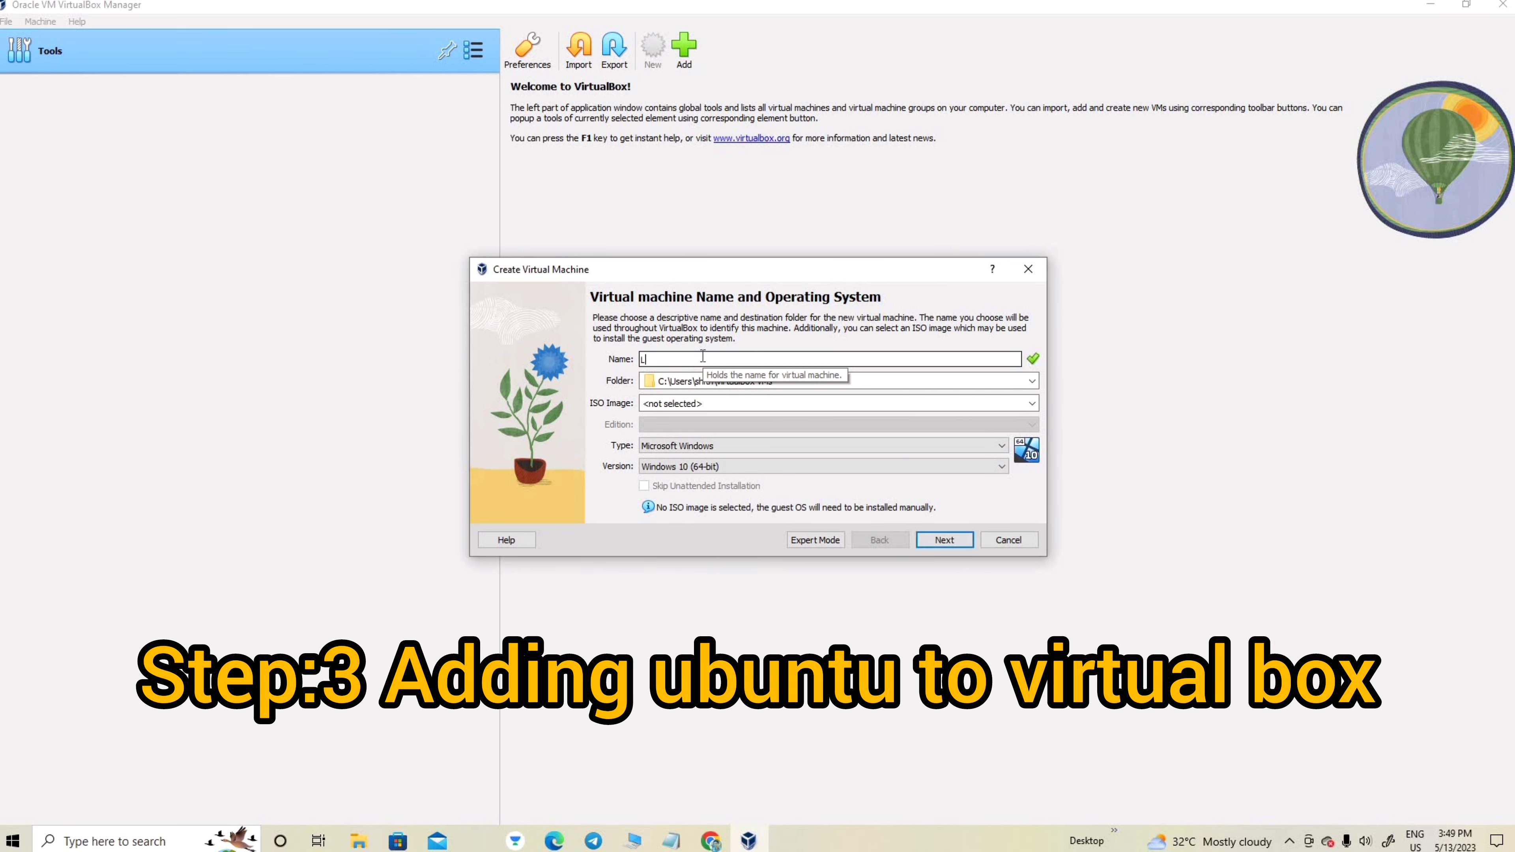
type("INUX")
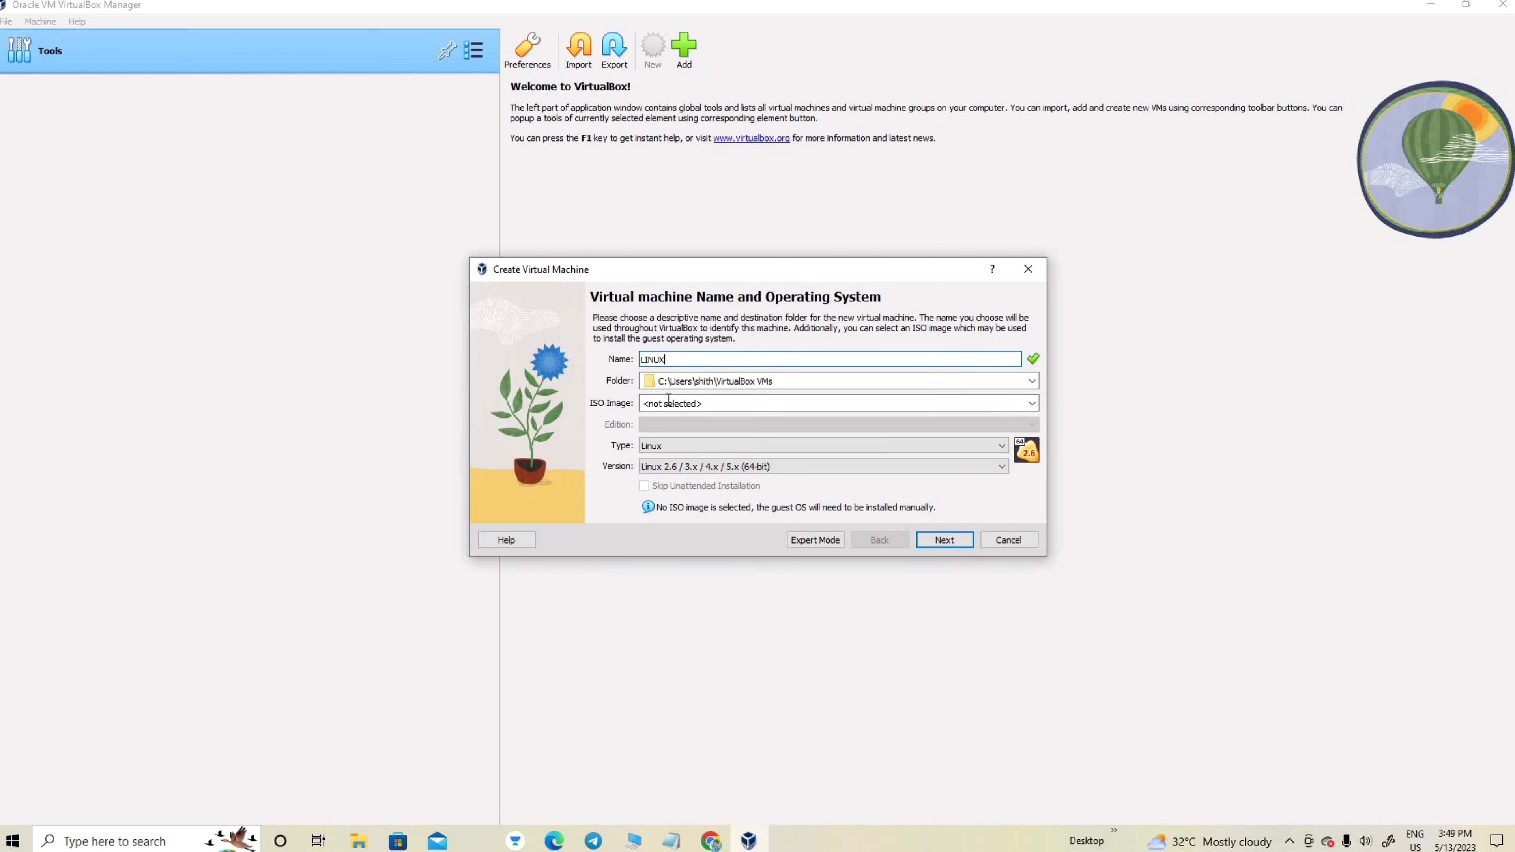
Select ubuntu-22.04.2-desktop-amd64.iso from the Downloads folder as the virtual machine's ISO image.
left_click(1034, 407)
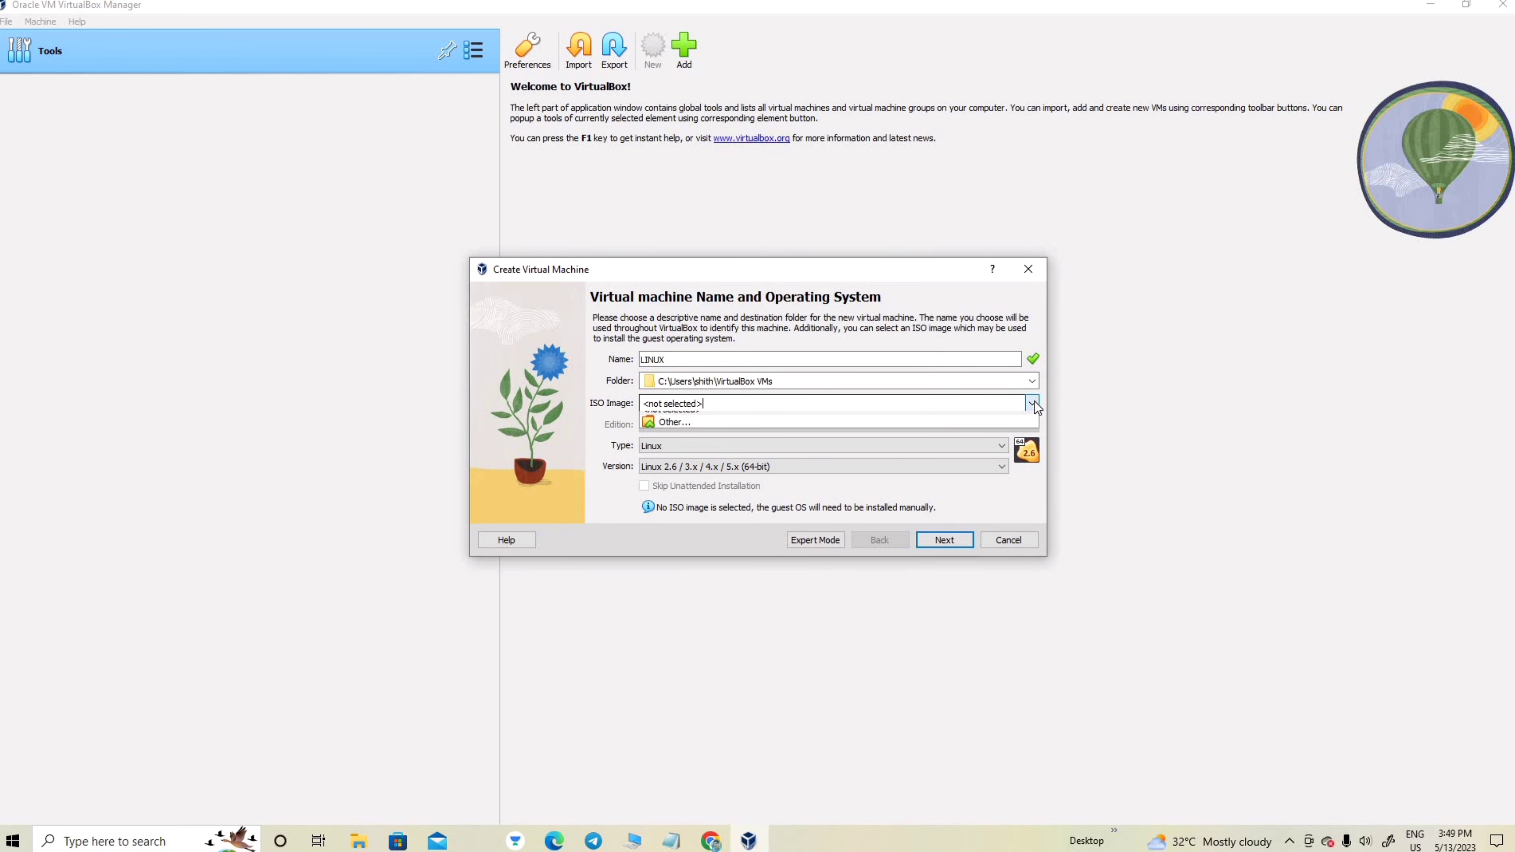
left_click(908, 434)
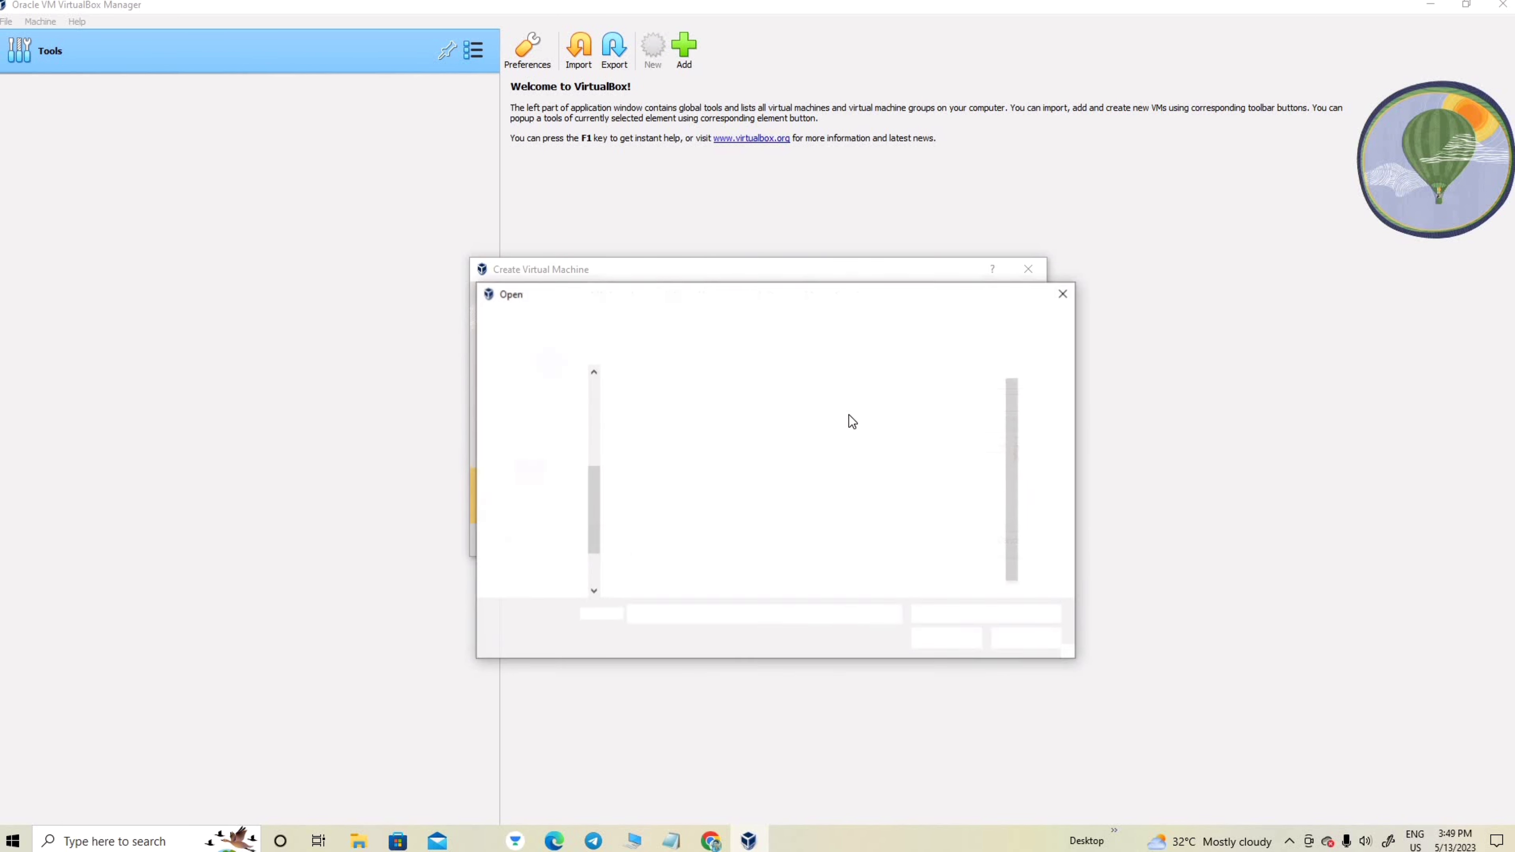
left_click(539, 425)
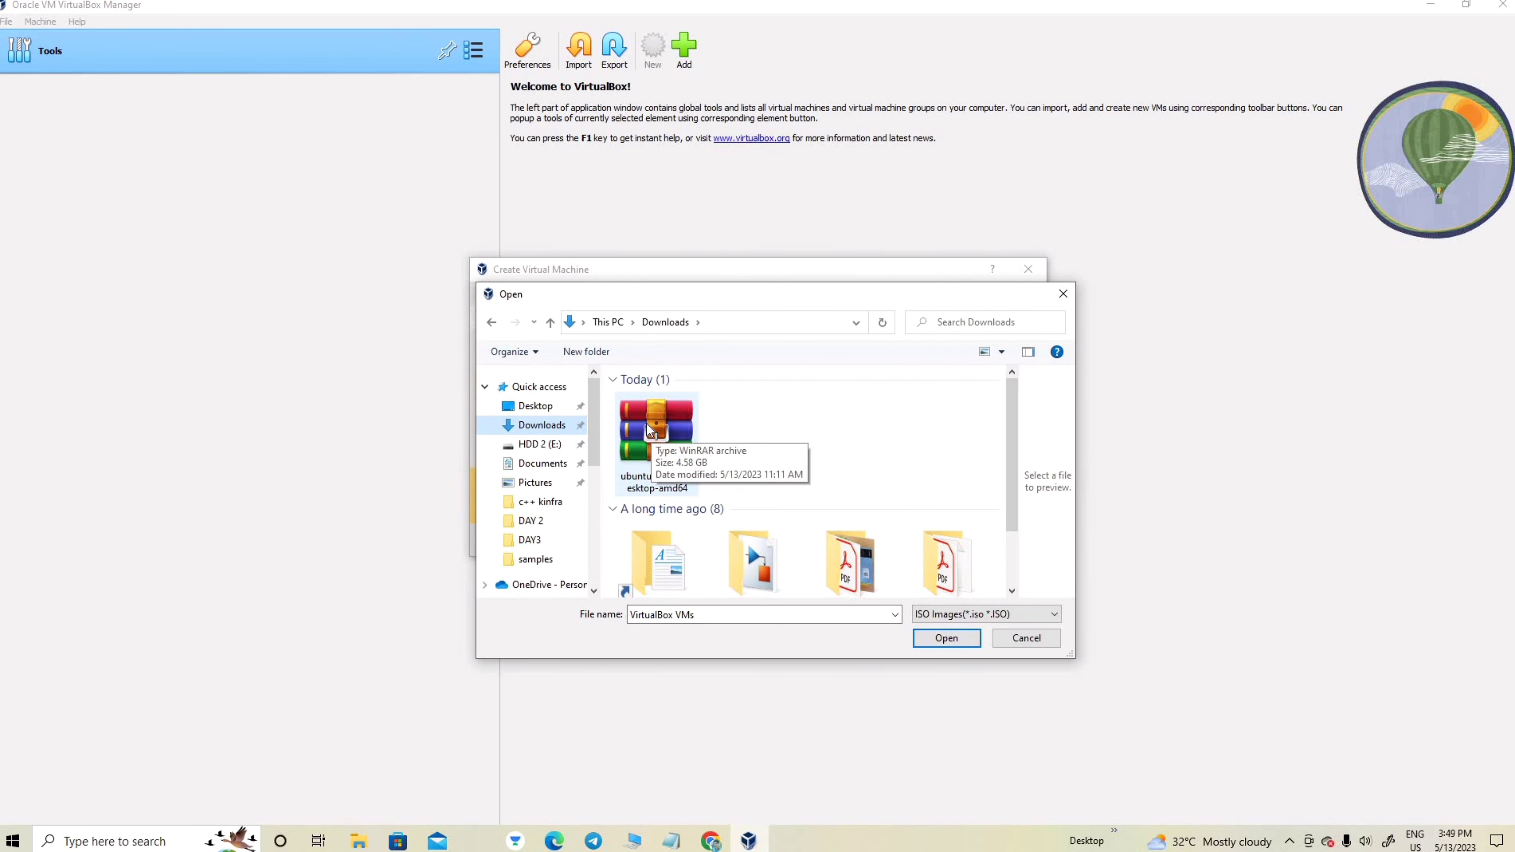
double_click(650, 430)
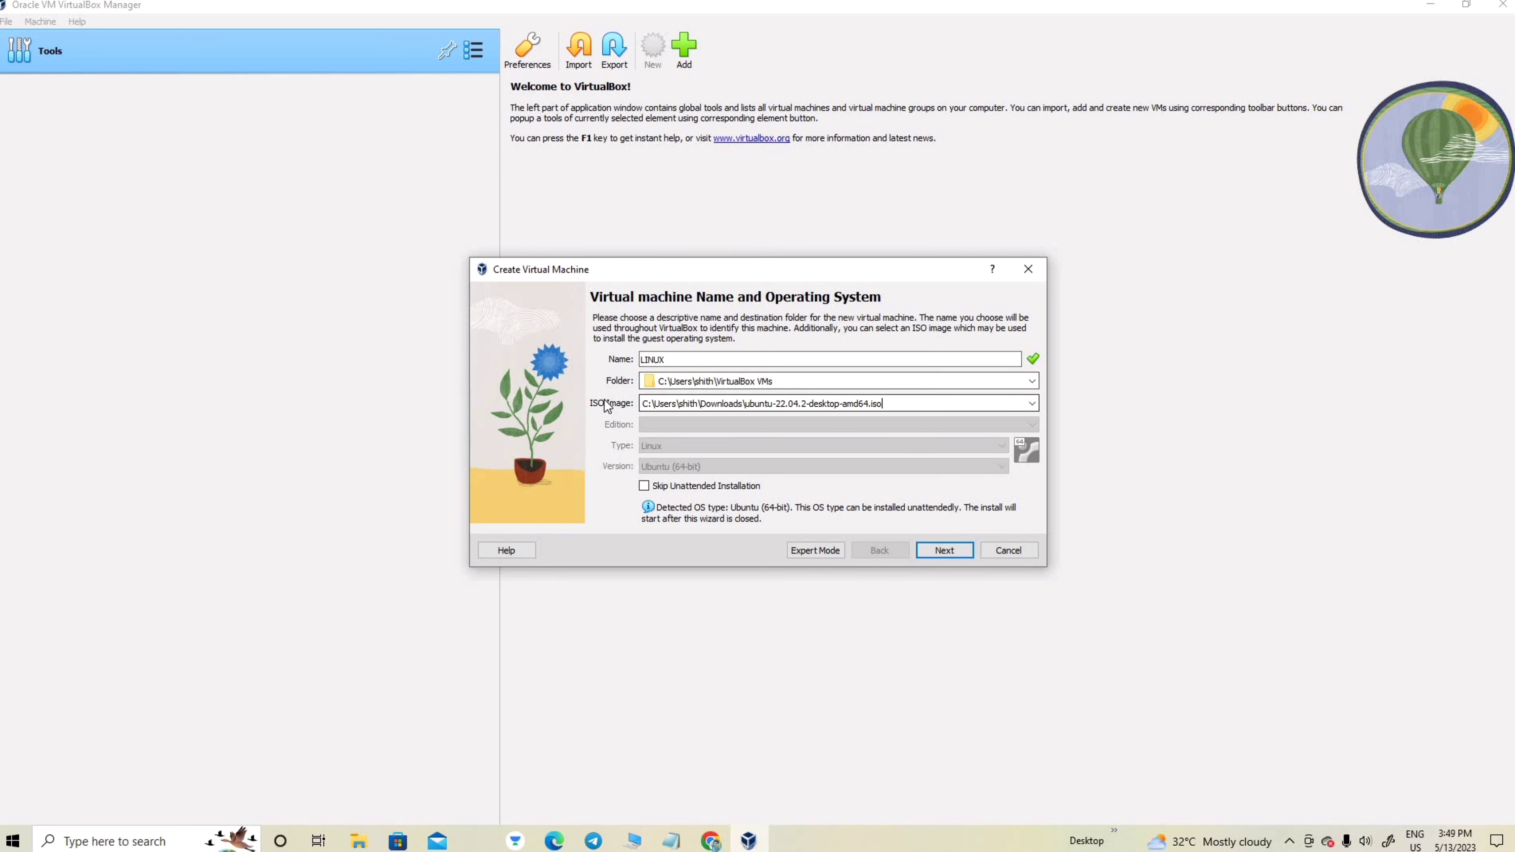
Proceed to the unattended guest OS install setup and change the username to techno.
left_click(959, 551)
left_click(711, 411)
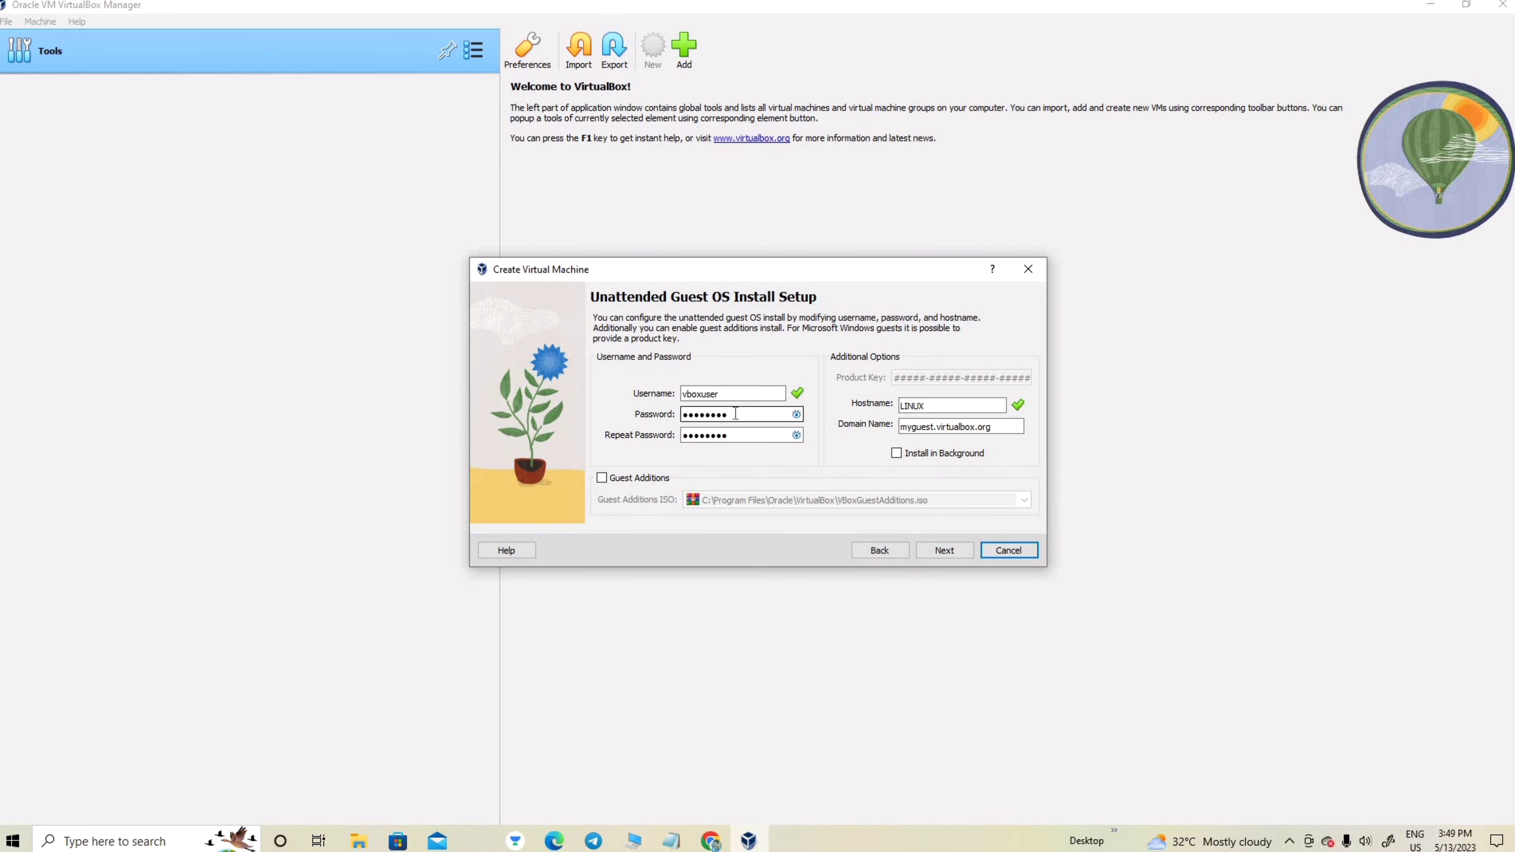
left_click(726, 393)
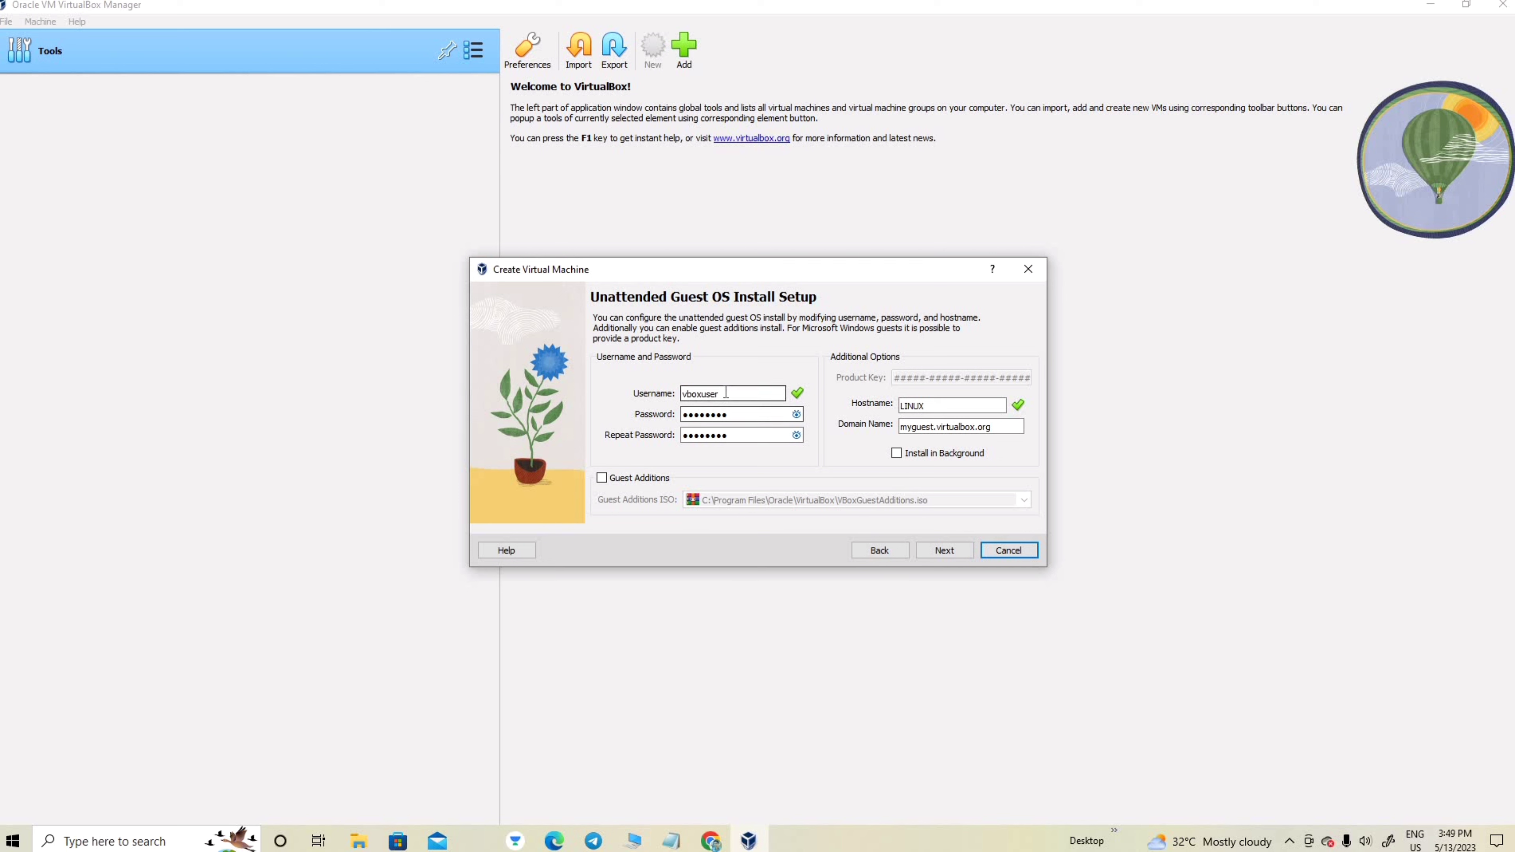
key("BackSpace")
key("BackSpace")
key("BackSpace")
key("BackSpace")
key("BackSpace")
key("BackSpace")
key("BackSpace")
key("BackSpace")
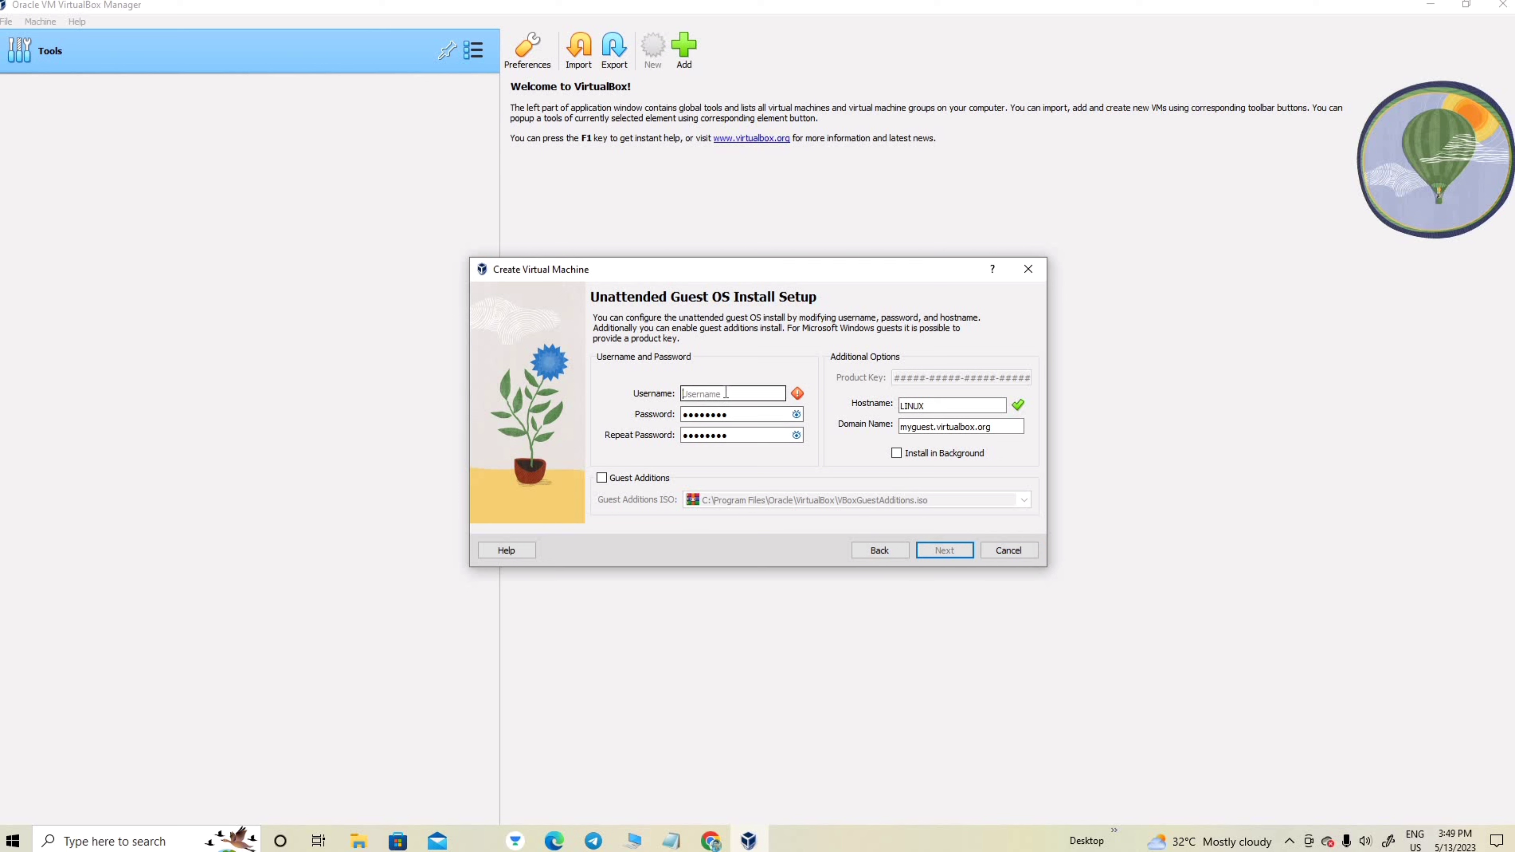
type("techno")
Clear the default password of the guest account.
left_click(745, 410)
key("BackSpace")
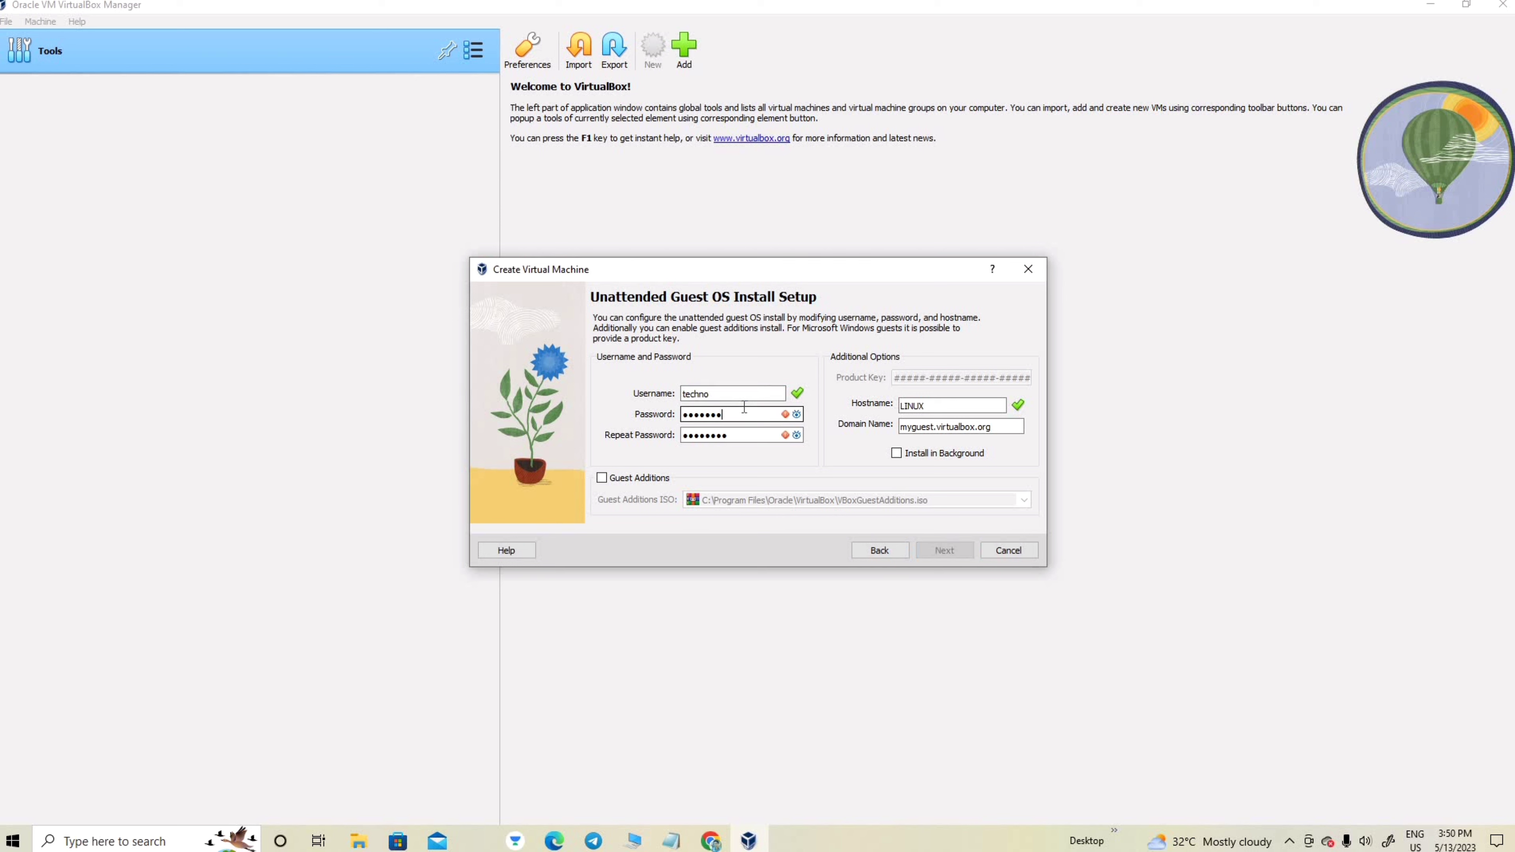